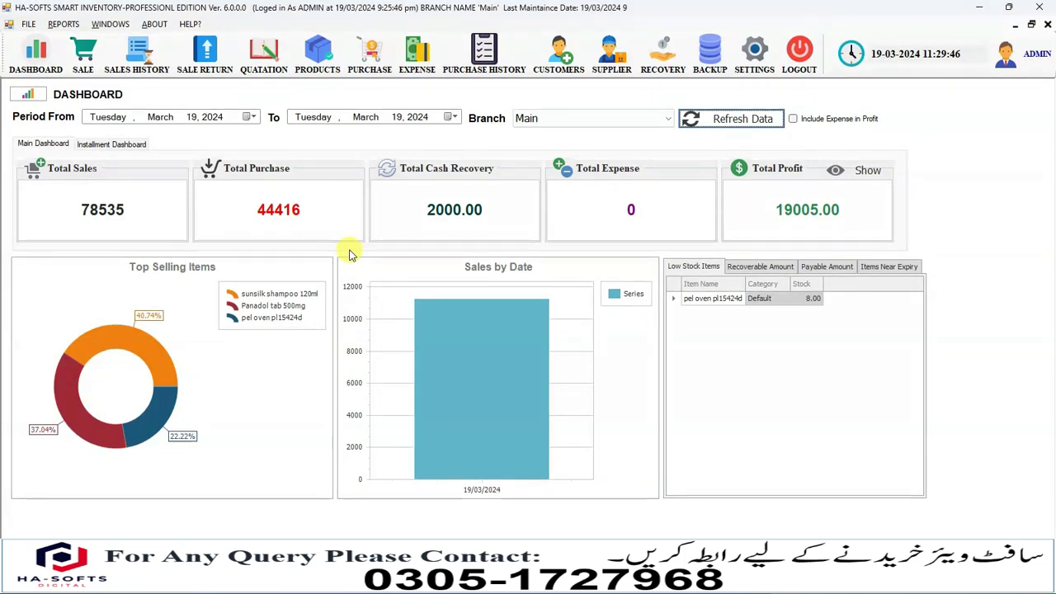
Open a new cash sale and enter "demo customer" as the customer.
{"action": "key", "text": "F2"}
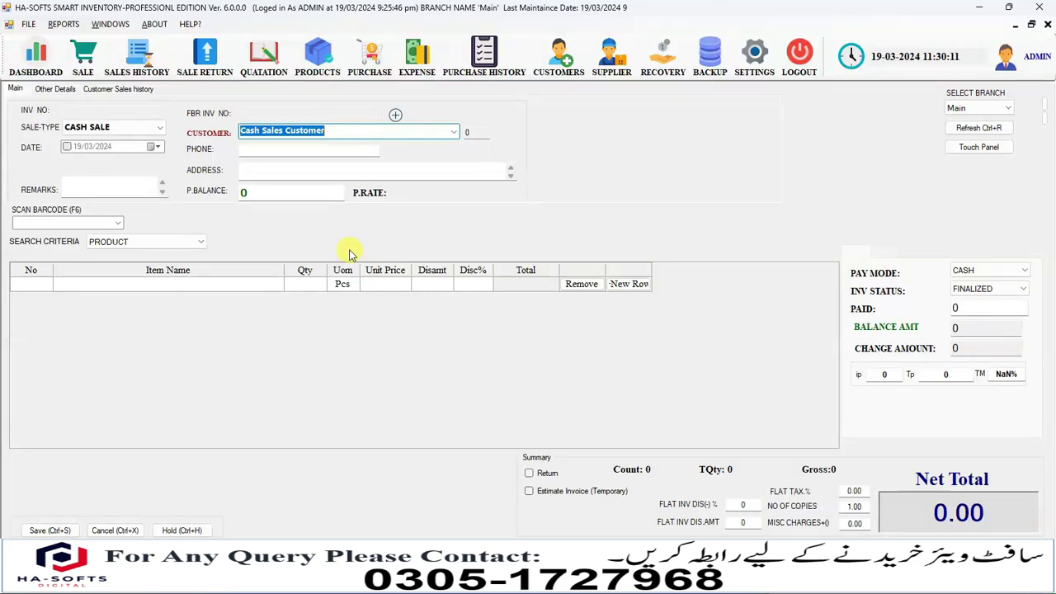
{"action": "key", "text": "BackSpace"}
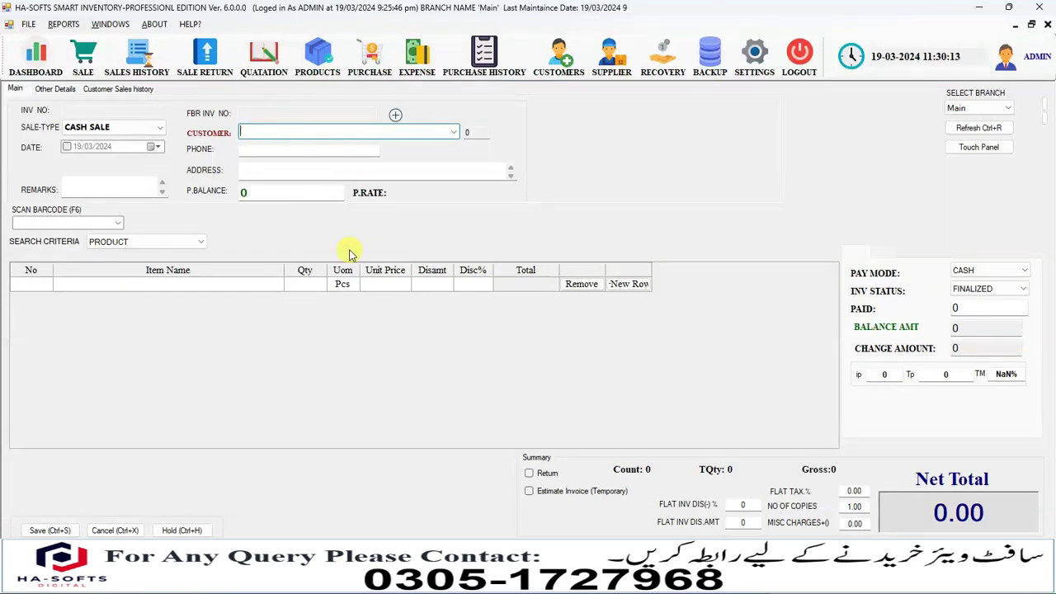
{"action": "type", "text": "s"}
{"action": "key", "text": "BackSpace"}
{"action": "type", "text": "demo customer"}
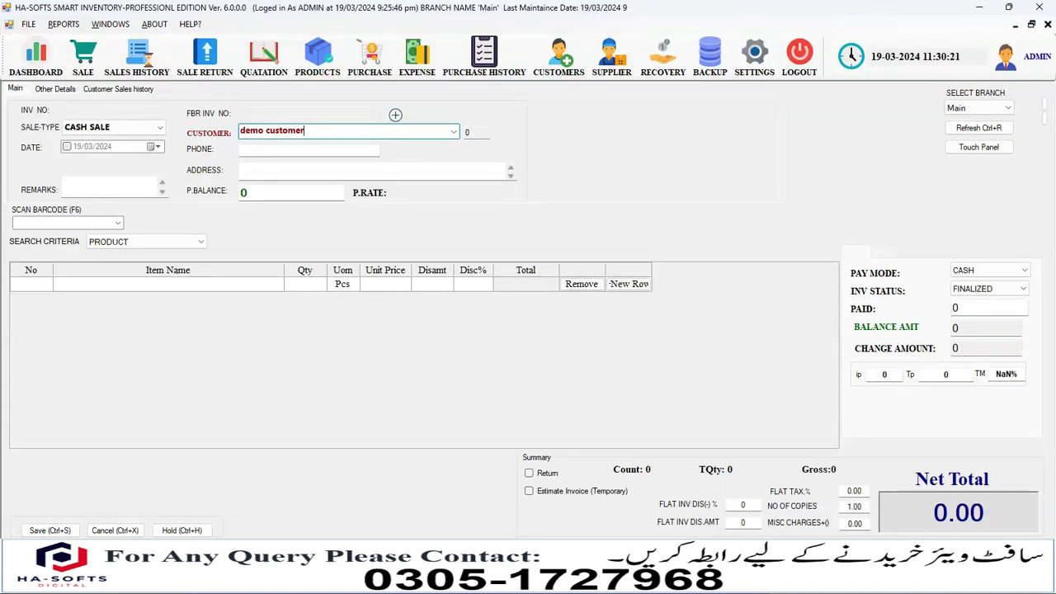
Replace the customer entry with the saved customer whose name starts with "r" and move on to the item list.
{"action": "key", "text": "BackSpace"}
{"action": "key", "text": "BackSpace"}
{"action": "key", "text": "BackSpace"}
{"action": "key", "text": "BackSpace"}
{"action": "key", "text": "BackSpace"}
{"action": "key", "text": "BackSpace"}
{"action": "key", "text": "BackSpace"}
{"action": "key", "text": "BackSpace"}
{"action": "key", "text": "BackSpace"}
{"action": "key", "text": "BackSpace"}
{"action": "key", "text": "BackSpace"}
{"action": "key", "text": "BackSpace"}
{"action": "key", "text": "BackSpace"}
{"action": "type", "text": "r"}
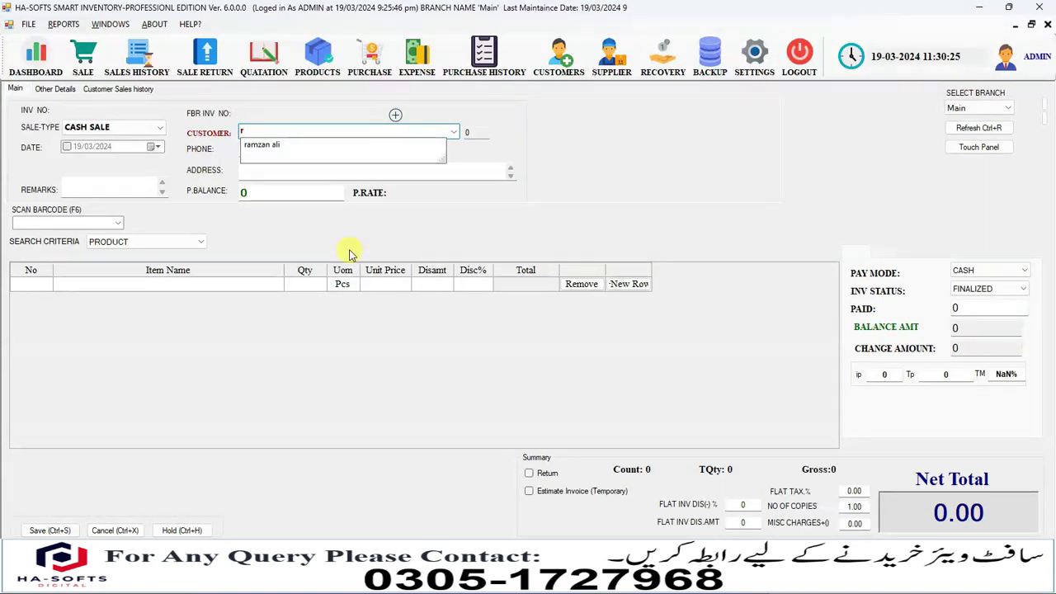
{"action": "key", "text": "Down"}
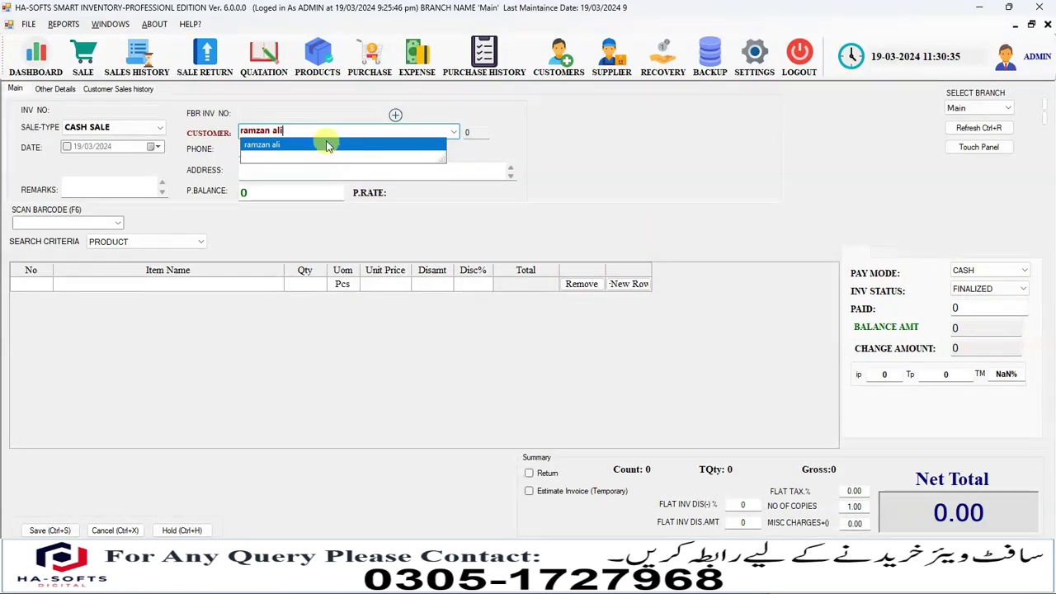
{"action": "left_click", "coordinate": [299, 132]}
{"action": "key", "text": "Return"}
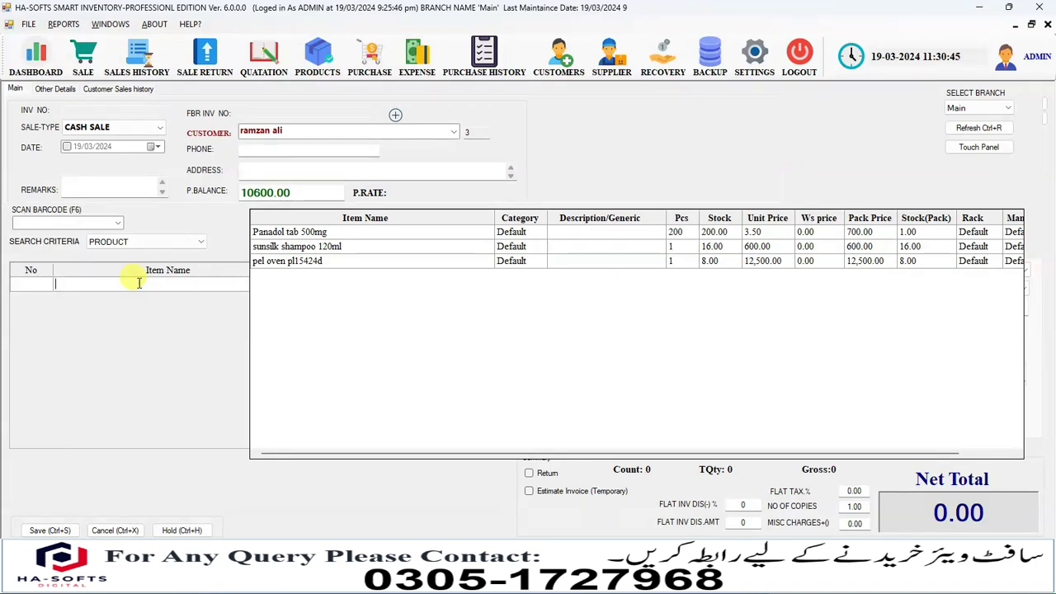
Add Panadol tab 500mg as the first sale item with a quantity of 10.
{"action": "type", "text": "pa"}
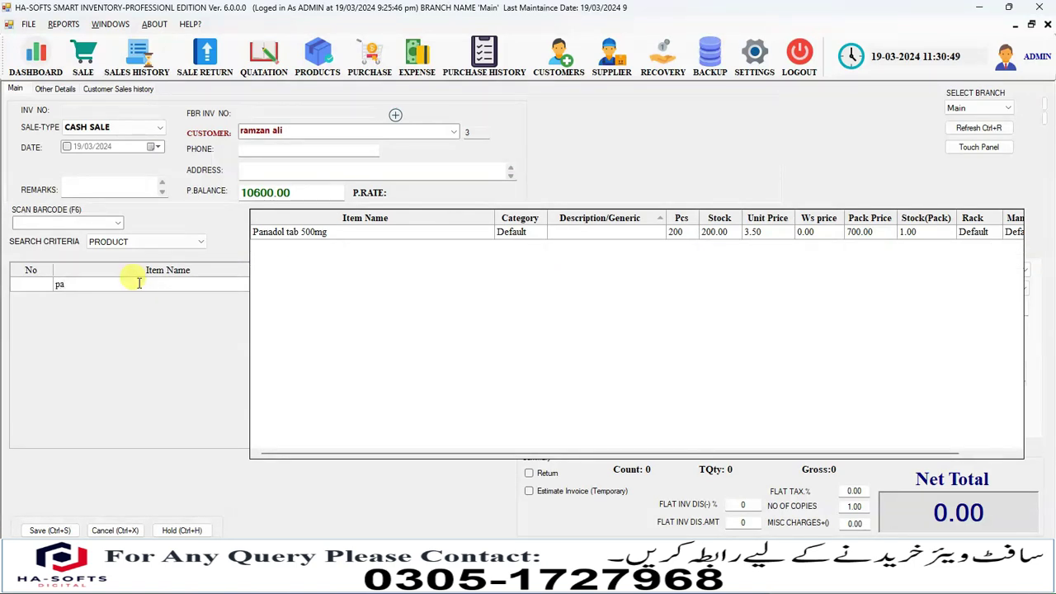
{"action": "key", "text": "Down"}
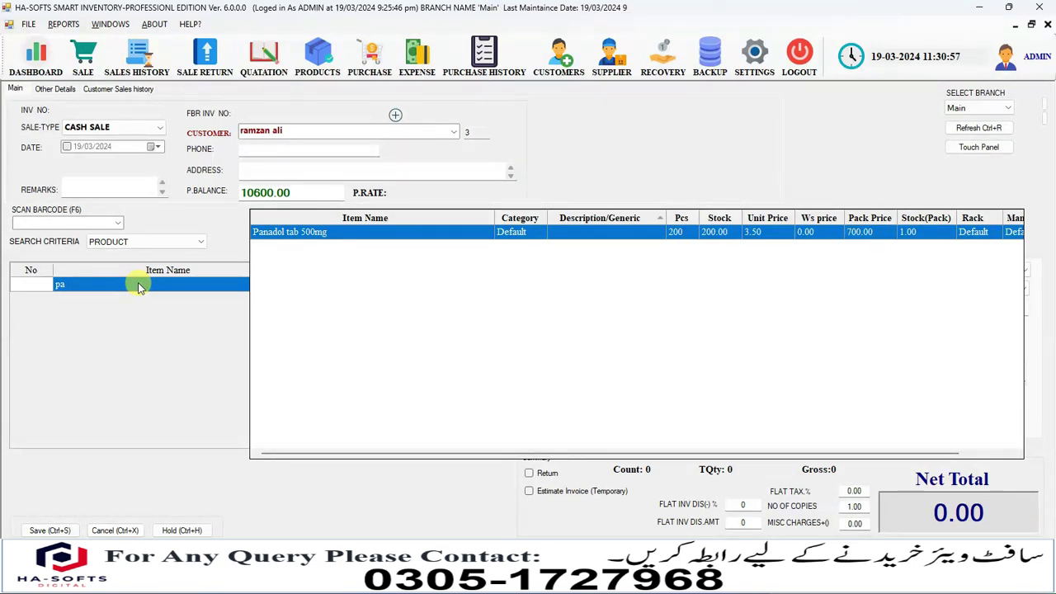
{"action": "key", "text": "Return"}
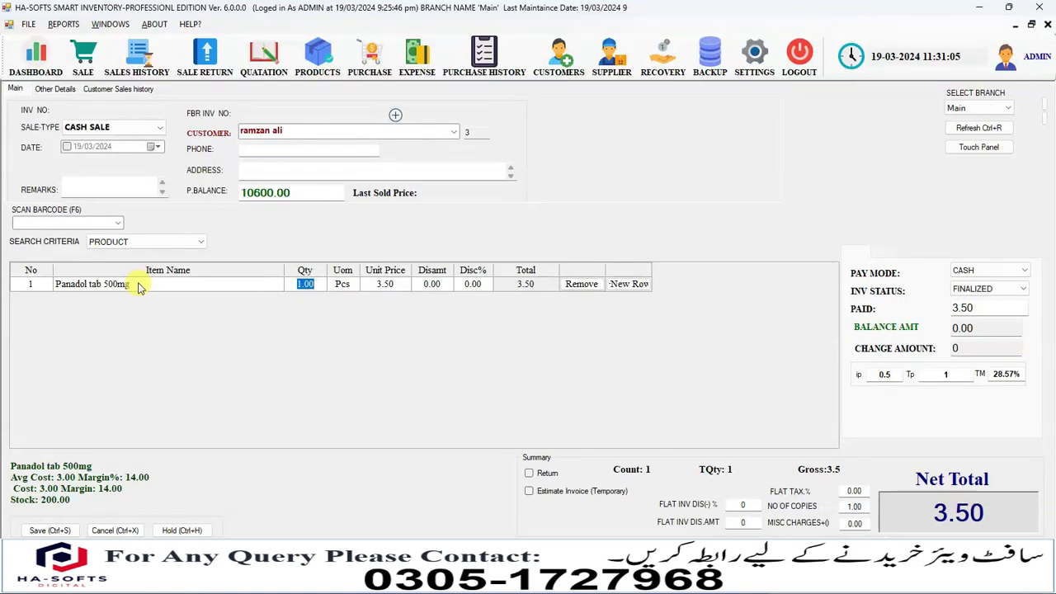
{"action": "type", "text": "10"}
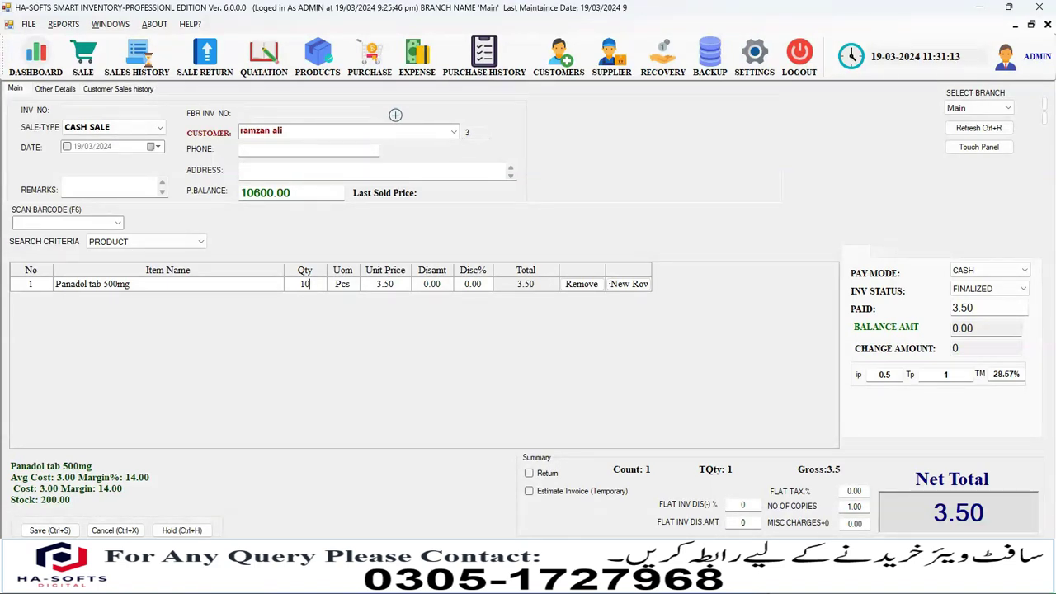
{"action": "key", "text": "Return"}
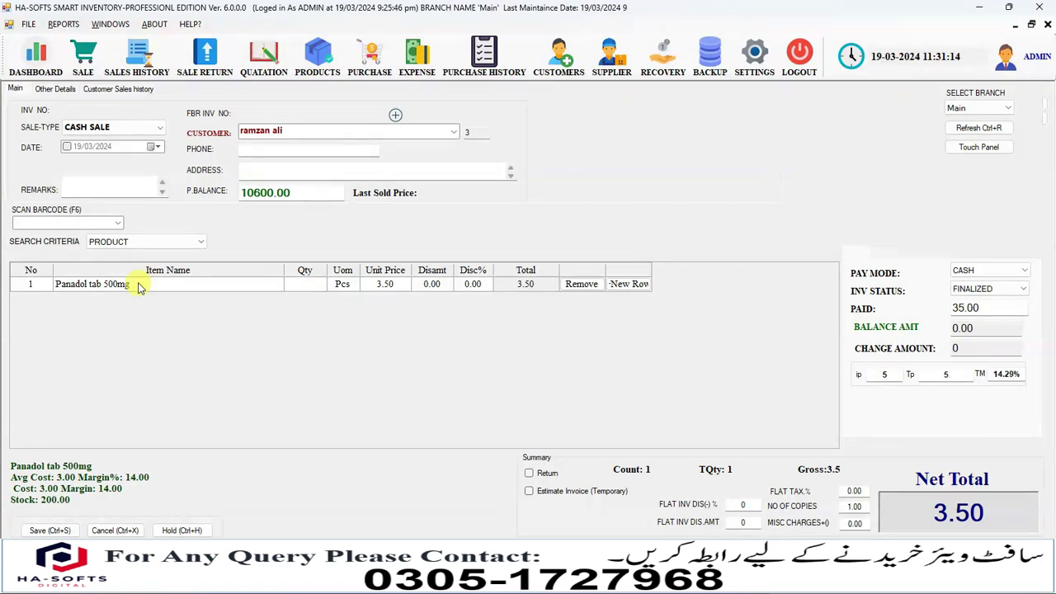
{"action": "key", "text": "Return"}
{"action": "key", "text": "Return"}
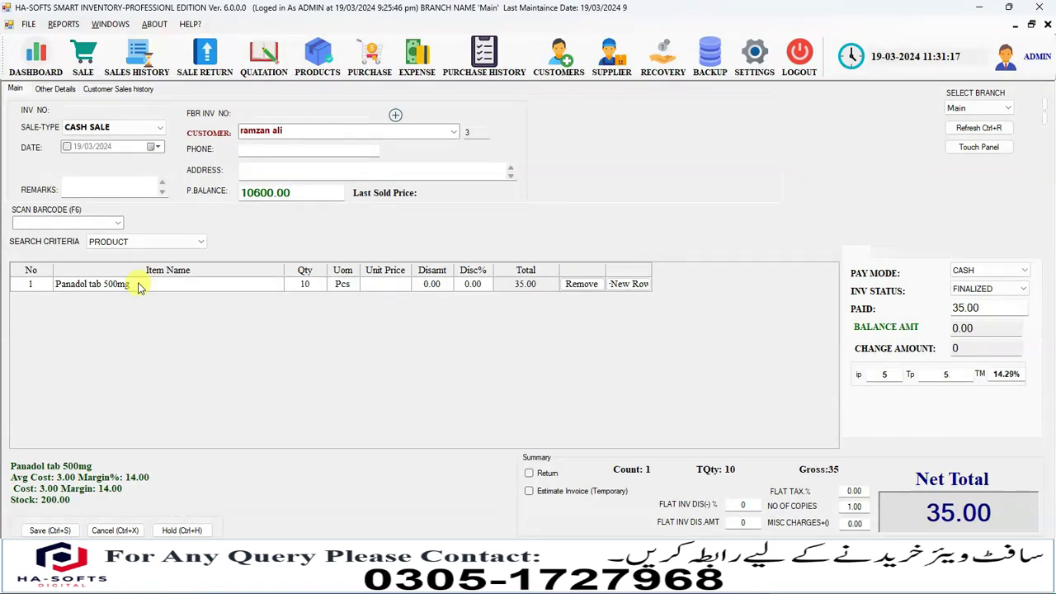
Apply a 1% discount to the Panadol tab 500mg line, keeping its unit price.
{"action": "key", "text": "BackSpace"}
{"action": "key", "text": "Return"}
{"action": "key", "text": "BackSpace"}
{"action": "type", "text": "1"}
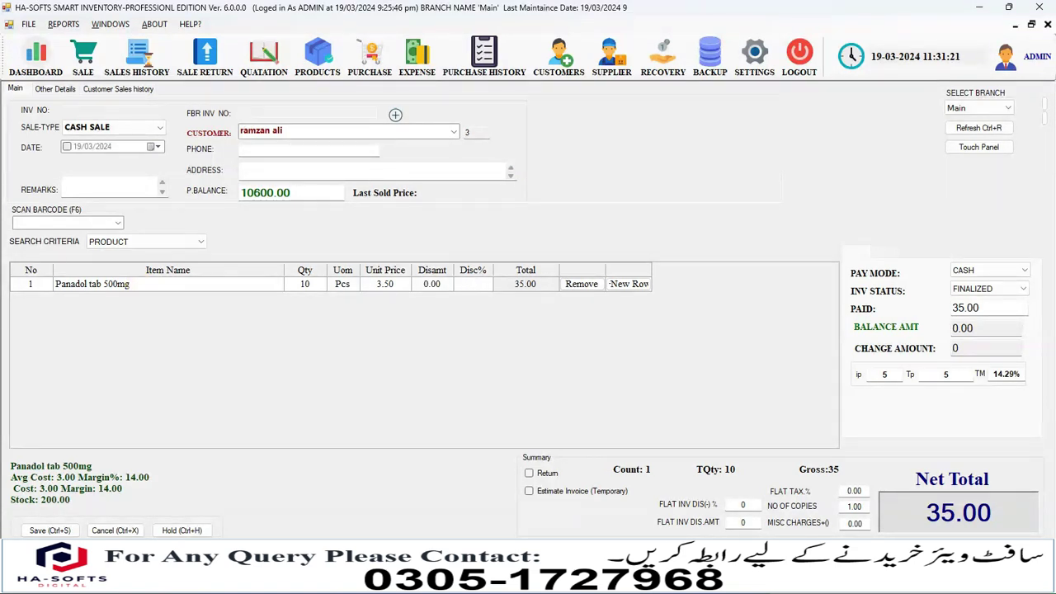
{"action": "key", "text": "Return"}
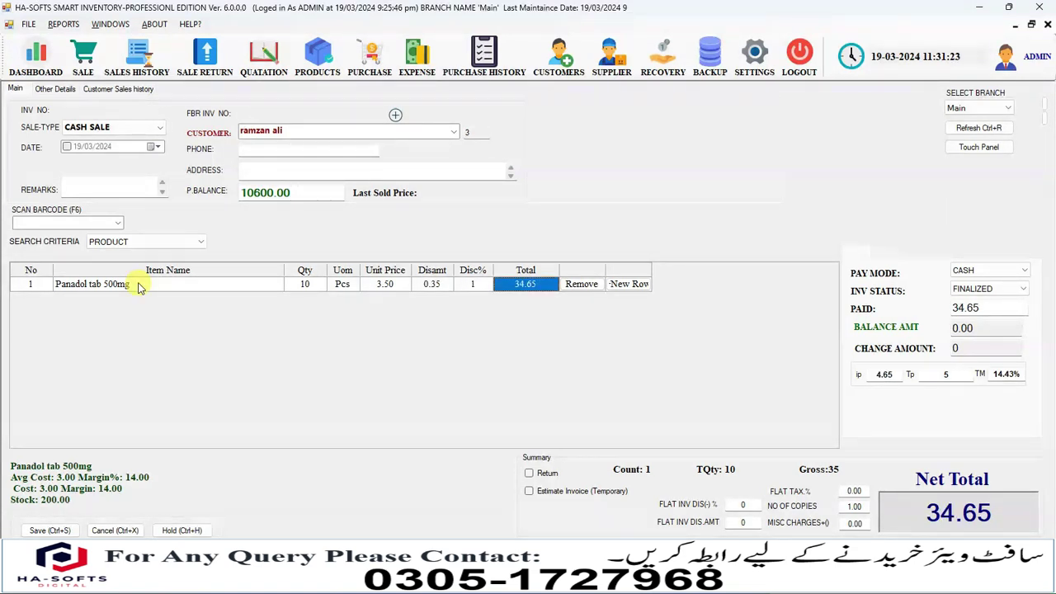
Remove the discount from the Panadol tab 500mg line by setting its discount amount to 0.
{"action": "key", "text": "shift+Tab"}
{"action": "key", "text": "shift+Tab"}
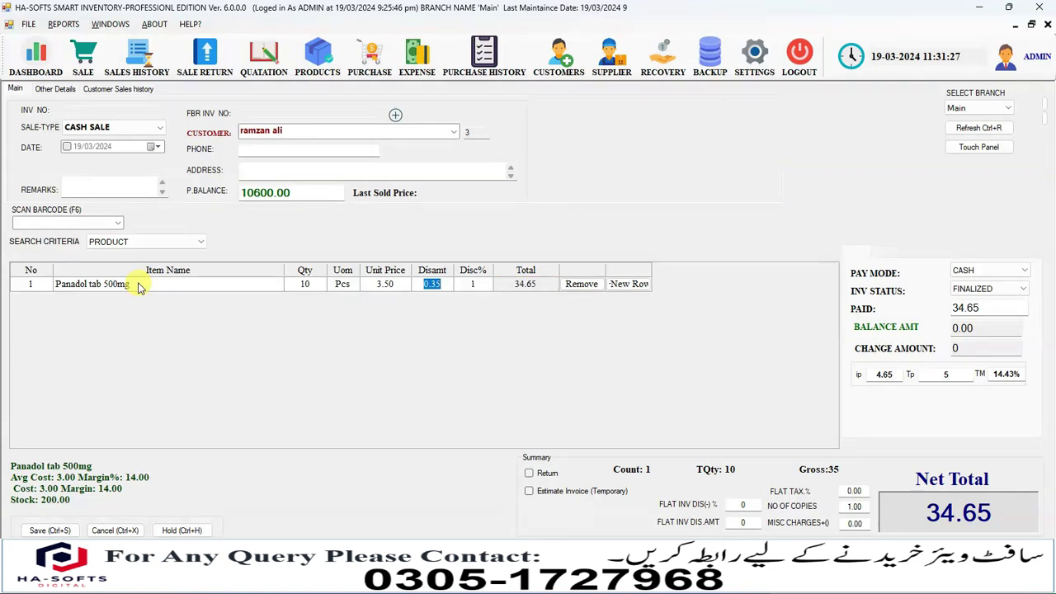
{"action": "type", "text": "0"}
{"action": "key", "text": "Return"}
{"action": "key", "text": "Return"}
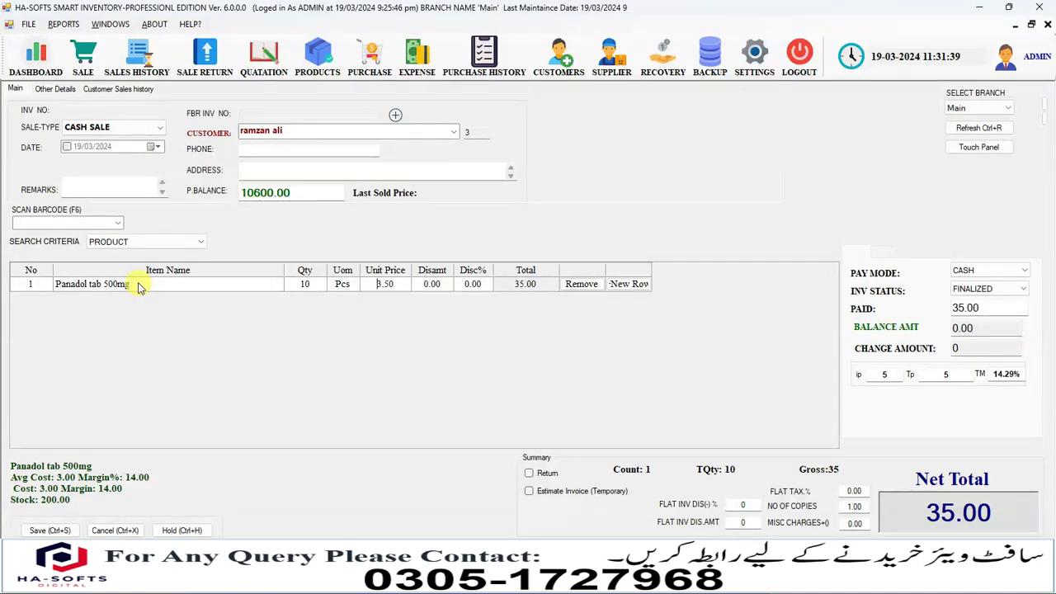
Add sunsilk shampoo 120ml as the second sale item with a quantity of 5.
{"action": "key", "text": "Return"}
{"action": "left_click", "coordinate": [424, 286]}
{"action": "key", "text": "Return"}
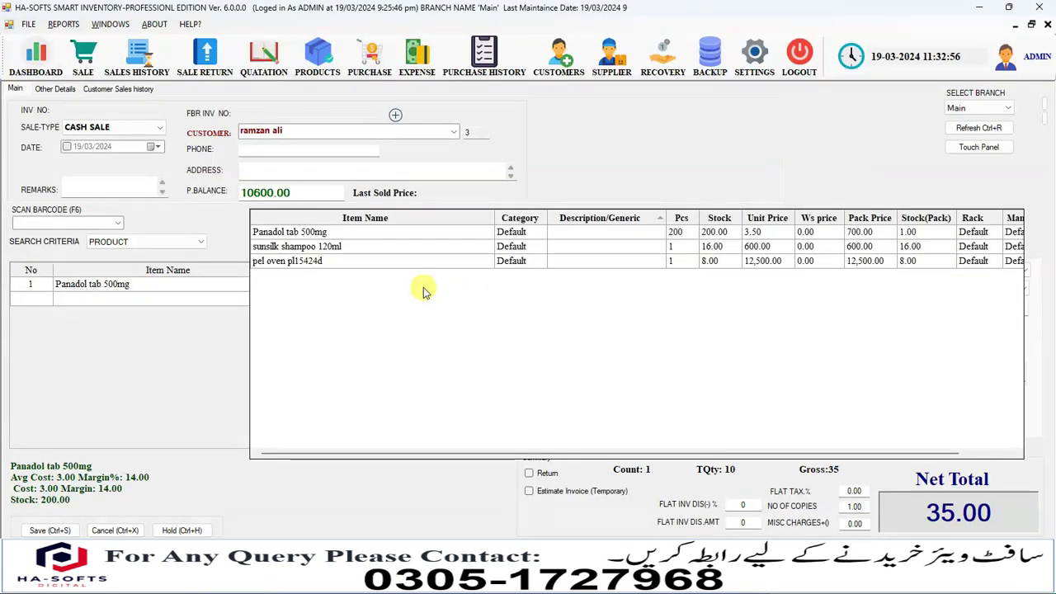
{"action": "type", "text": "su"}
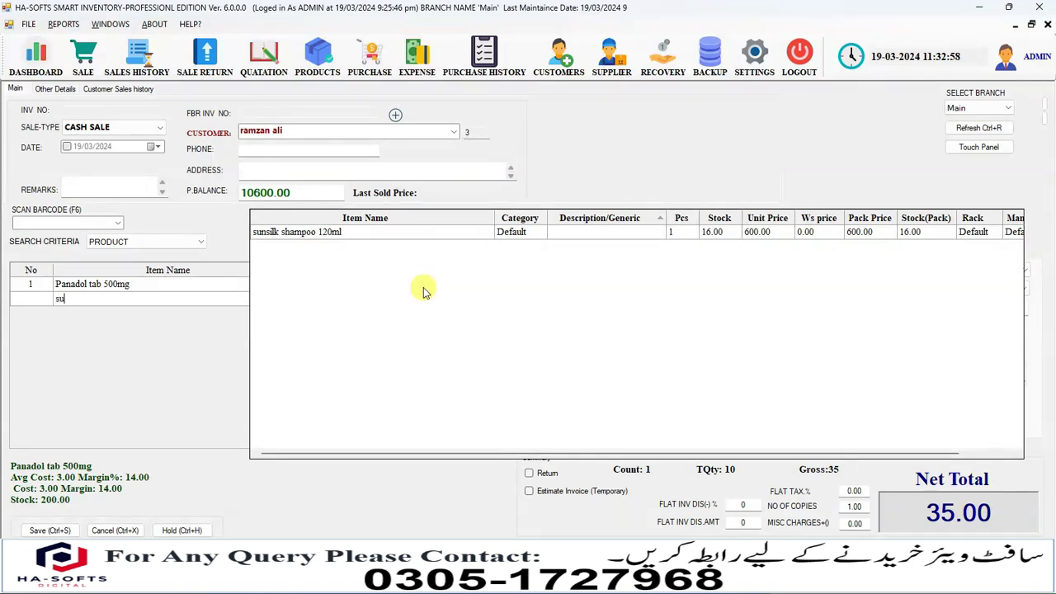
{"action": "key", "text": "Down"}
{"action": "key", "text": "Return"}
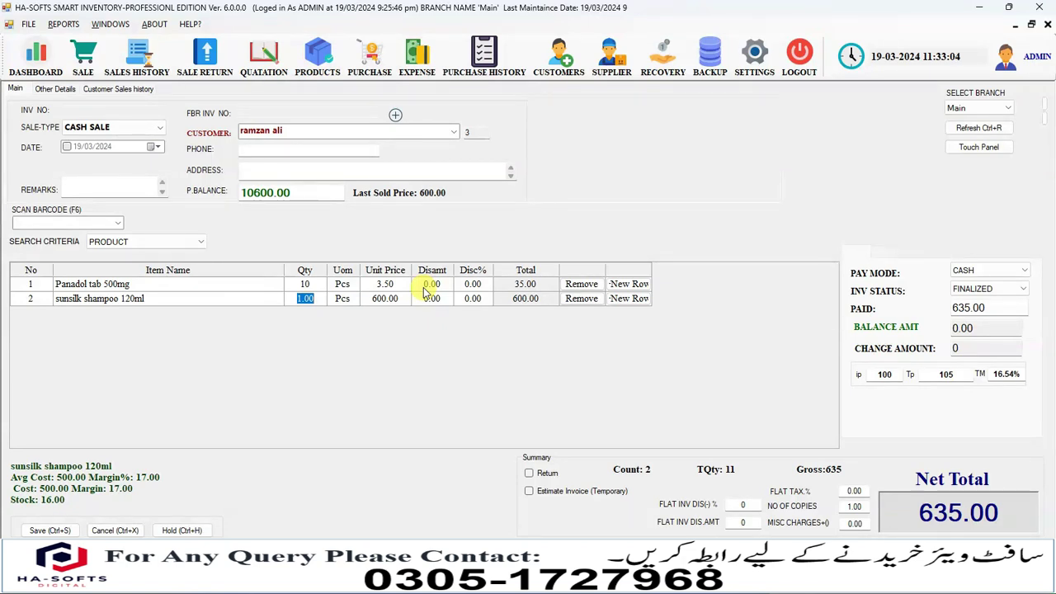
{"action": "type", "text": "5"}
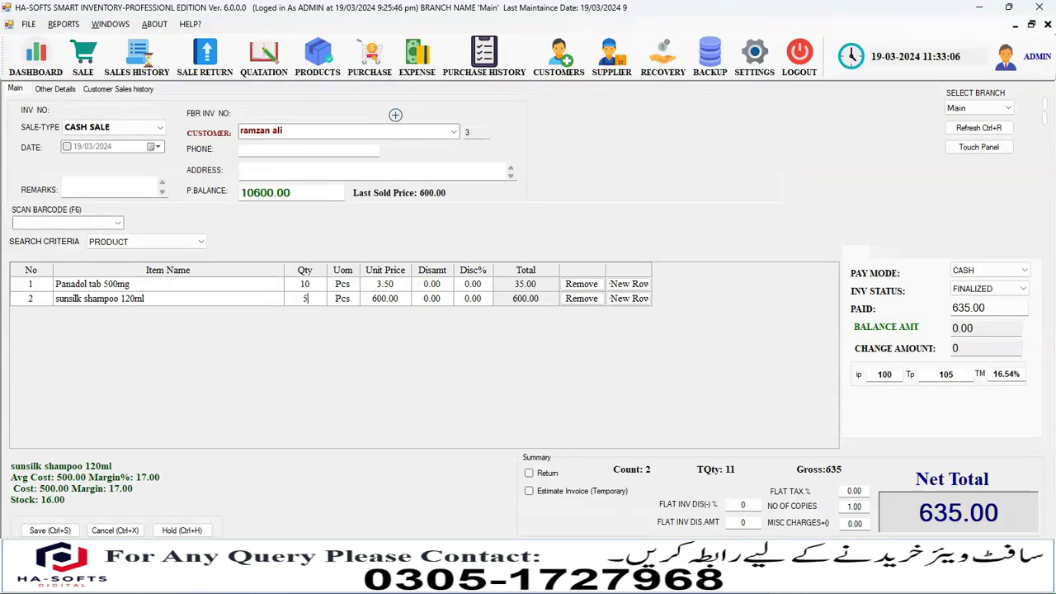
{"action": "key", "text": "Return"}
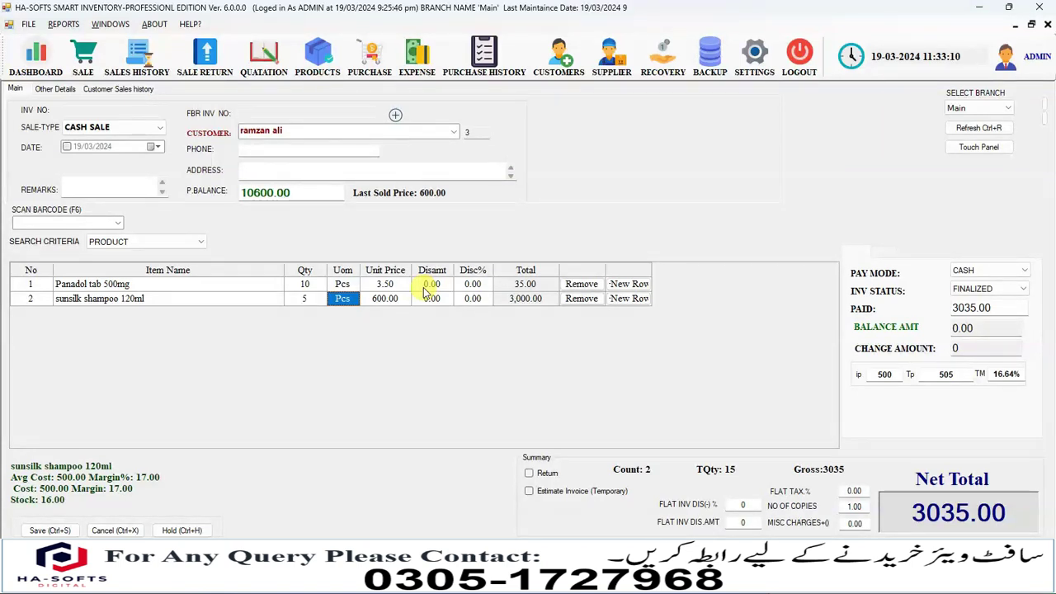
Set the quantity of the Panadol tab 500mg line to 6.
{"action": "key", "text": "Up"}
{"action": "key", "text": "Left"}
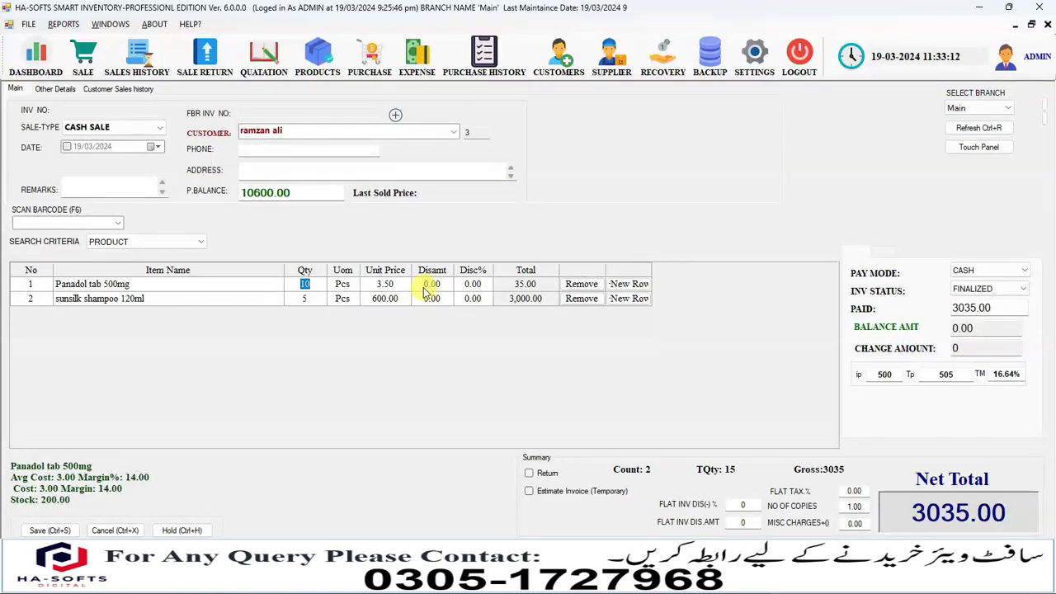
{"action": "type", "text": "6"}
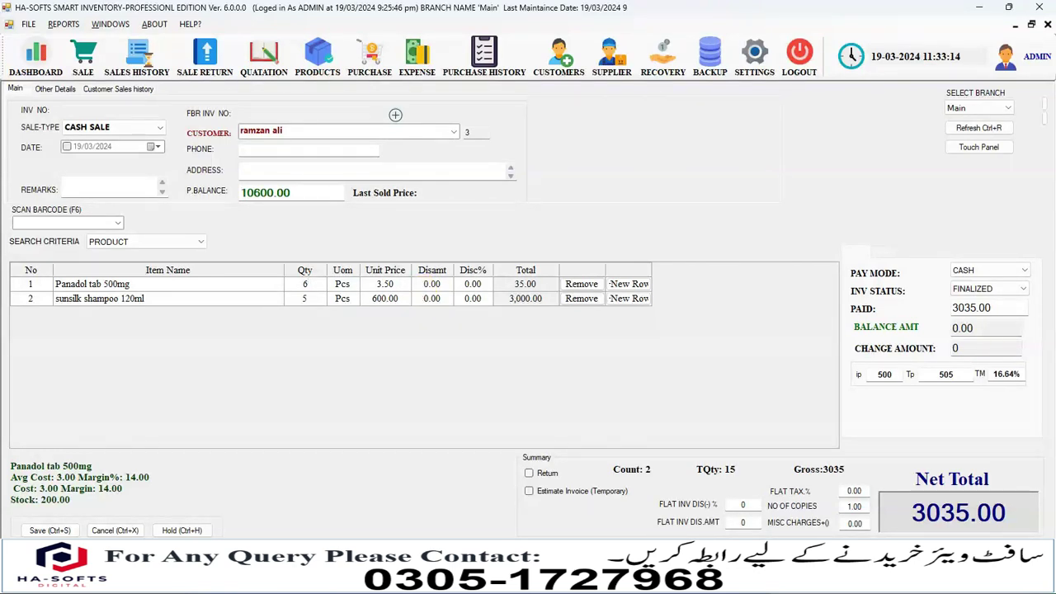
{"action": "key", "text": "Return"}
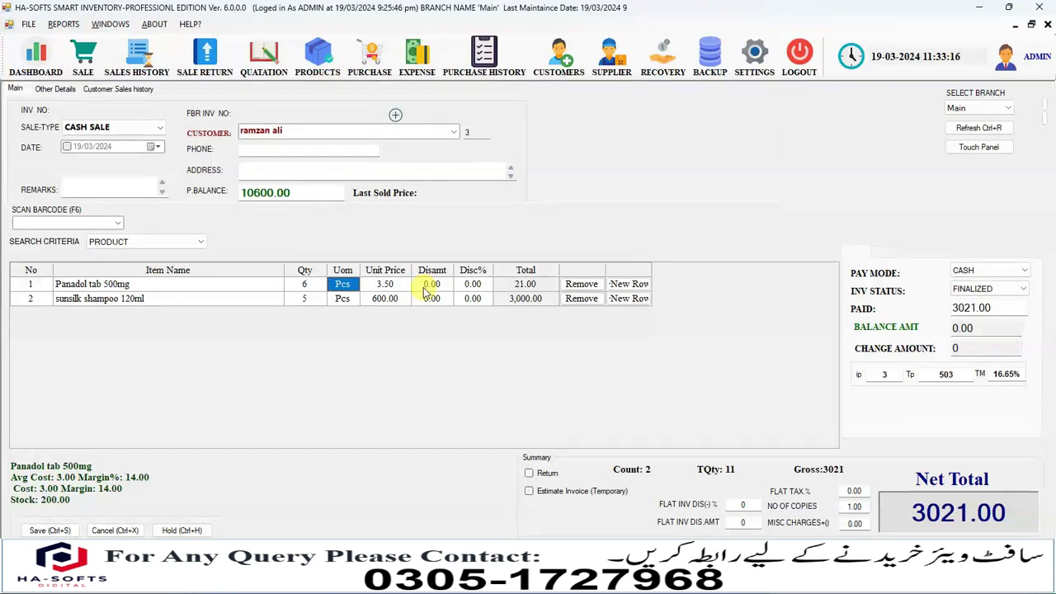
Switch the item search criteria to GENERIC and start a new item row below the sunsilk shampoo line.
{"action": "key", "text": "Down"}
{"action": "key", "text": "Return"}
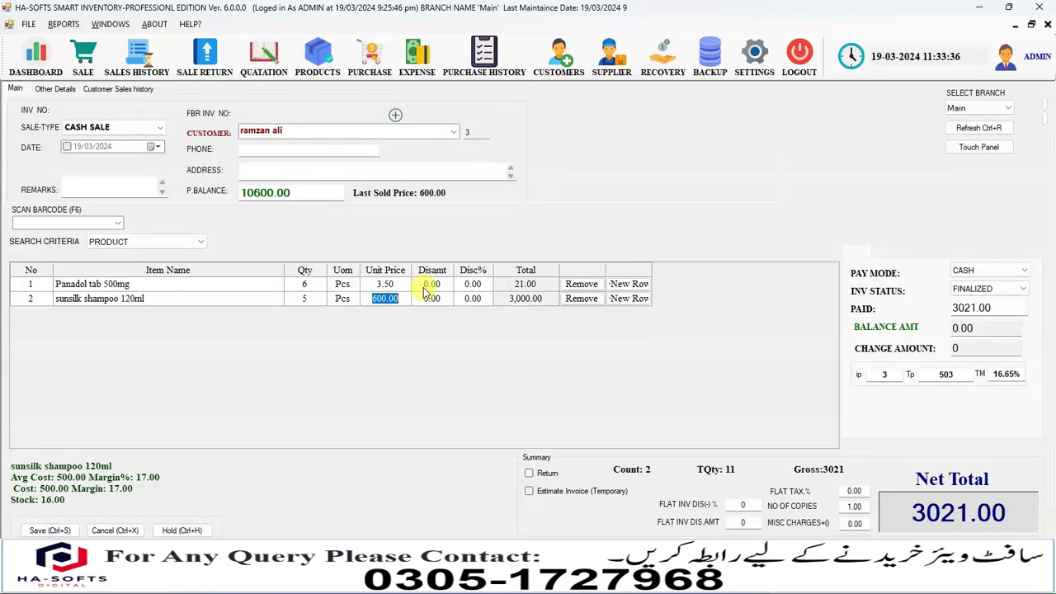
{"action": "key", "text": "Return"}
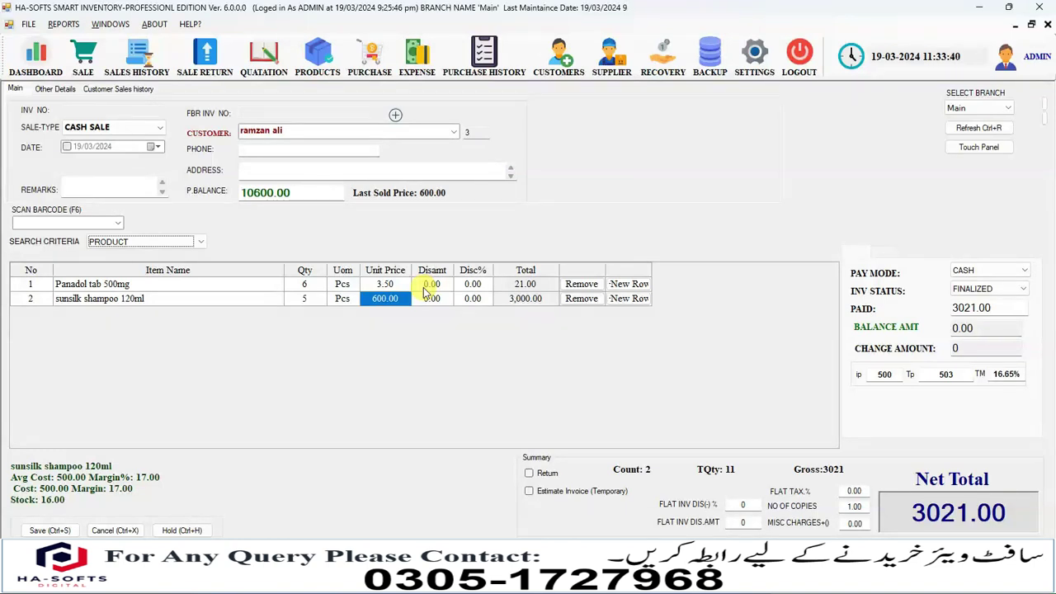
{"action": "key", "text": "Down"}
{"action": "key", "text": "Down"}
{"action": "key", "text": "Down"}
{"action": "key", "text": "Down"}
{"action": "key", "text": "Down"}
{"action": "key", "text": "Down"}
{"action": "key", "text": "Down"}
{"action": "key", "text": "Return"}
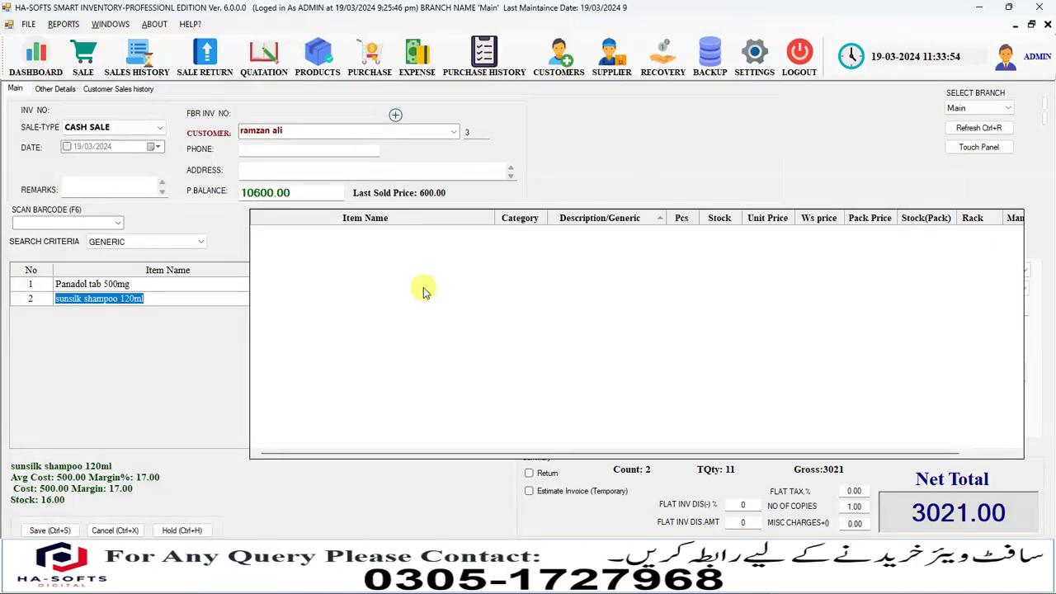
{"action": "key", "text": "Return"}
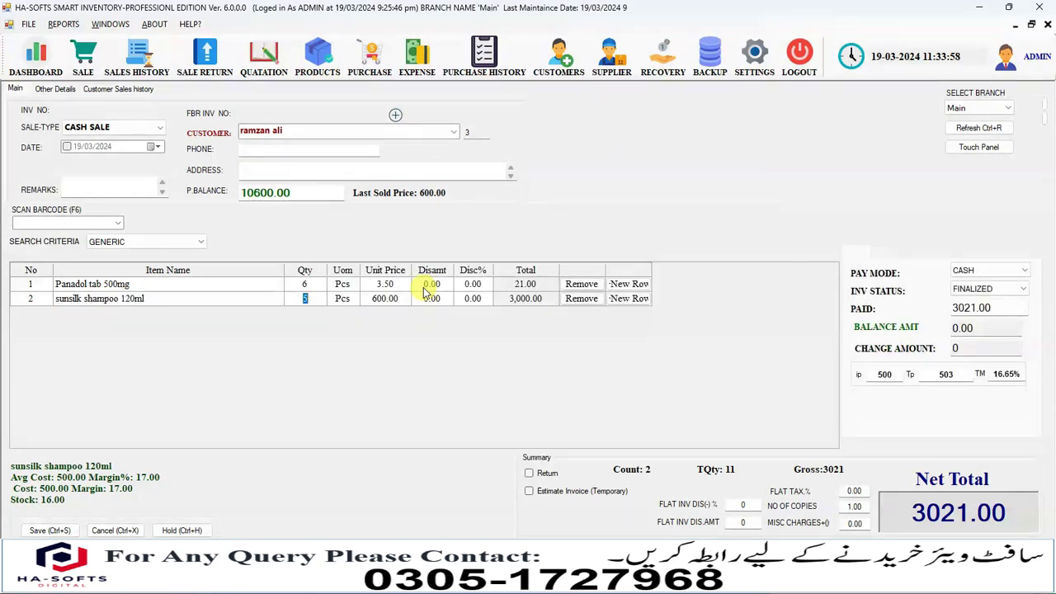
{"action": "key", "text": "Tab"}
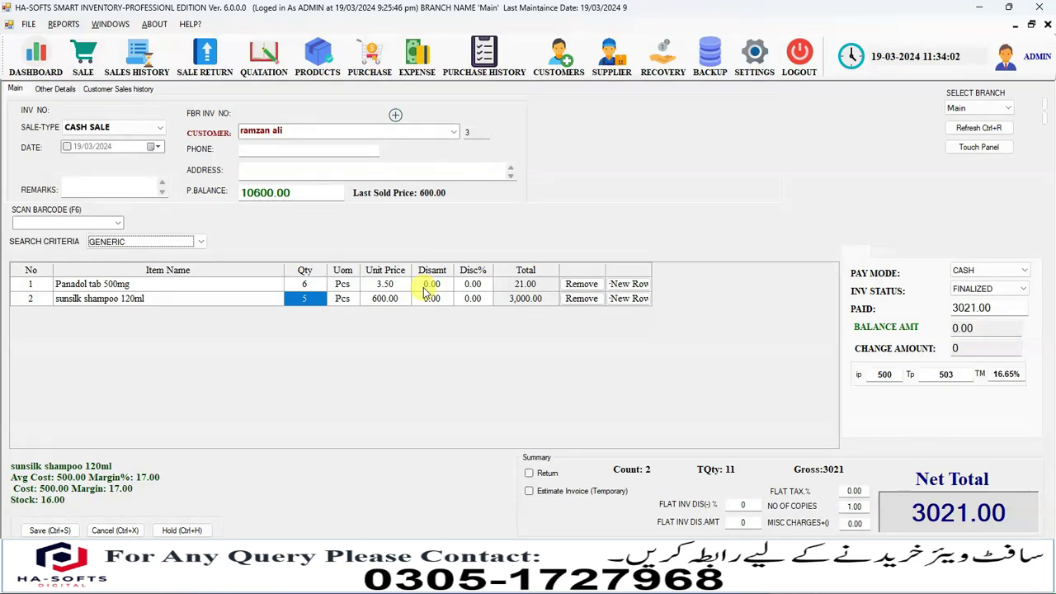
{"action": "key", "text": "F2"}
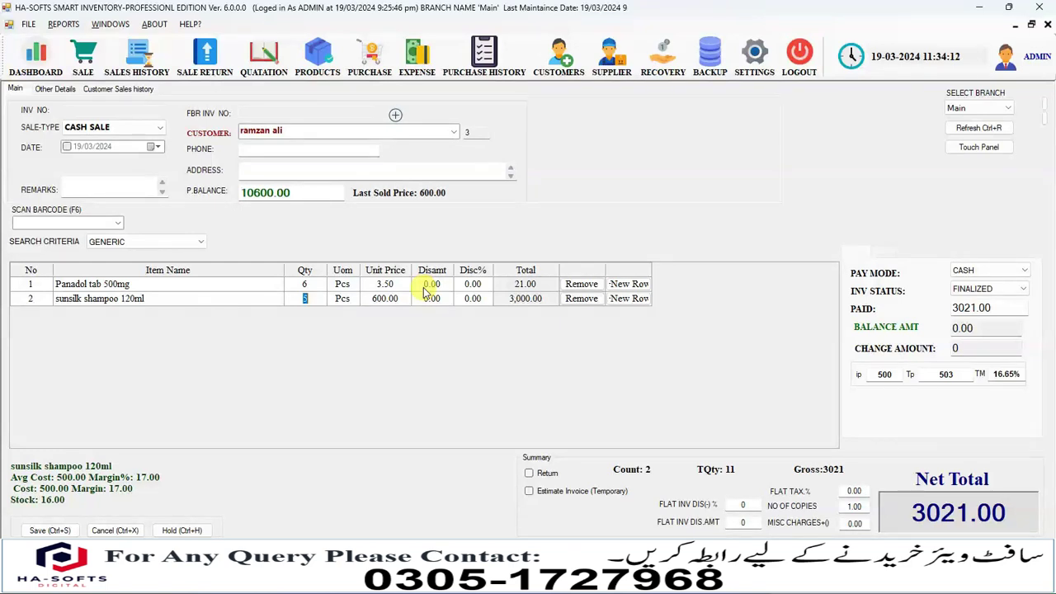
{"action": "key", "text": "Return"}
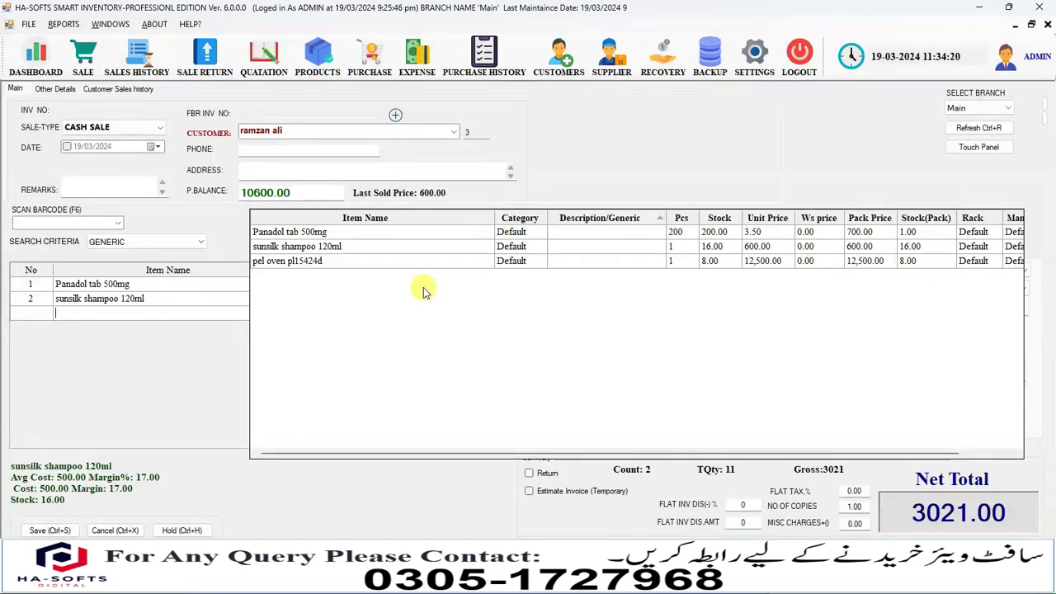
Set the item search criteria back to PRODUCT and reopen the product list on a new third row.
{"action": "key", "text": "shift+Tab"}
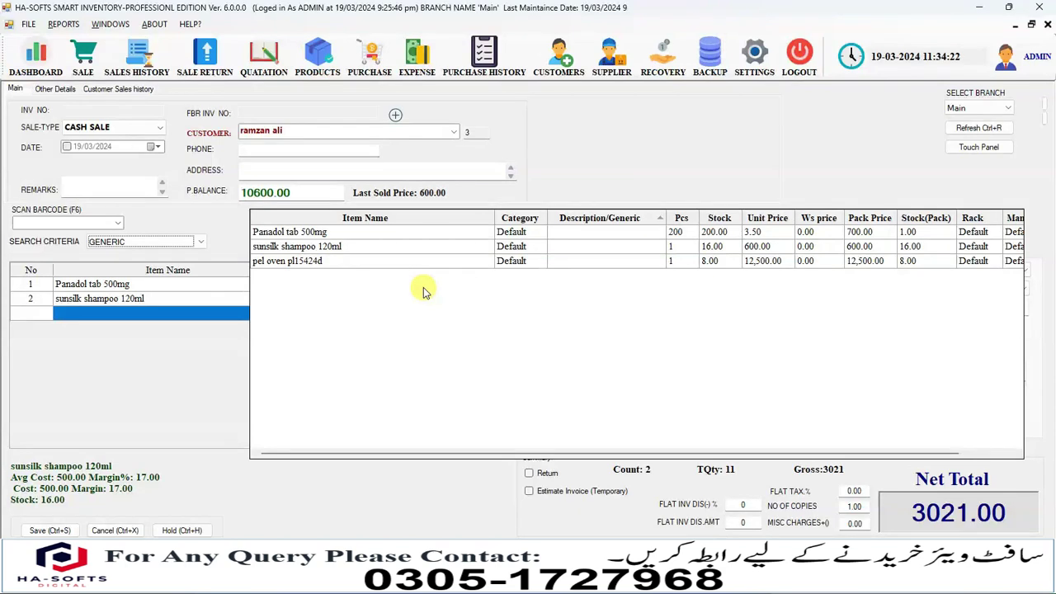
{"action": "key", "text": "Down"}
{"action": "key", "text": "Return"}
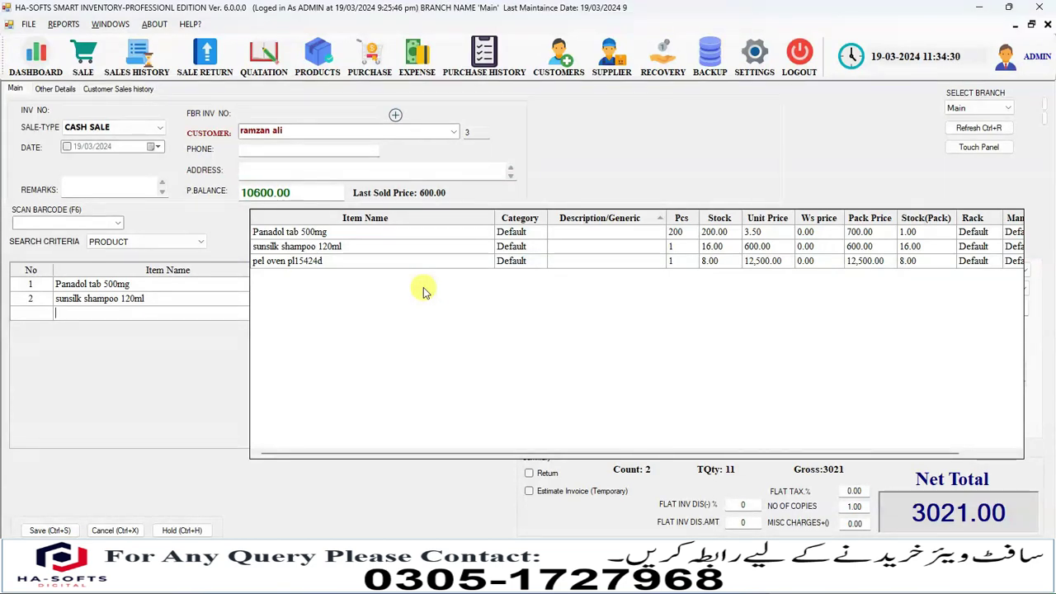
{"action": "key", "text": "Escape"}
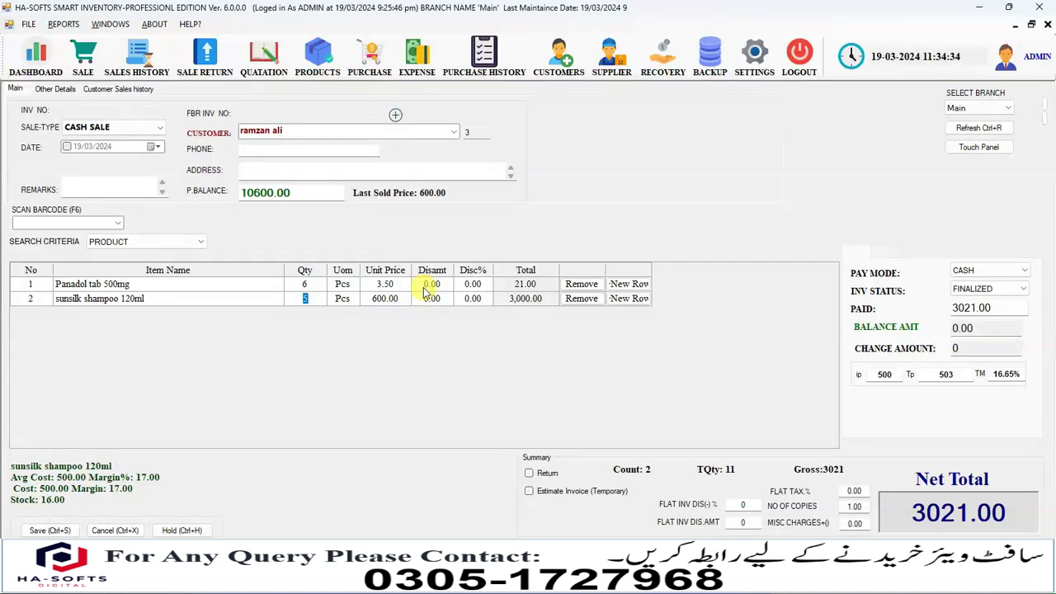
{"action": "key", "text": "Return"}
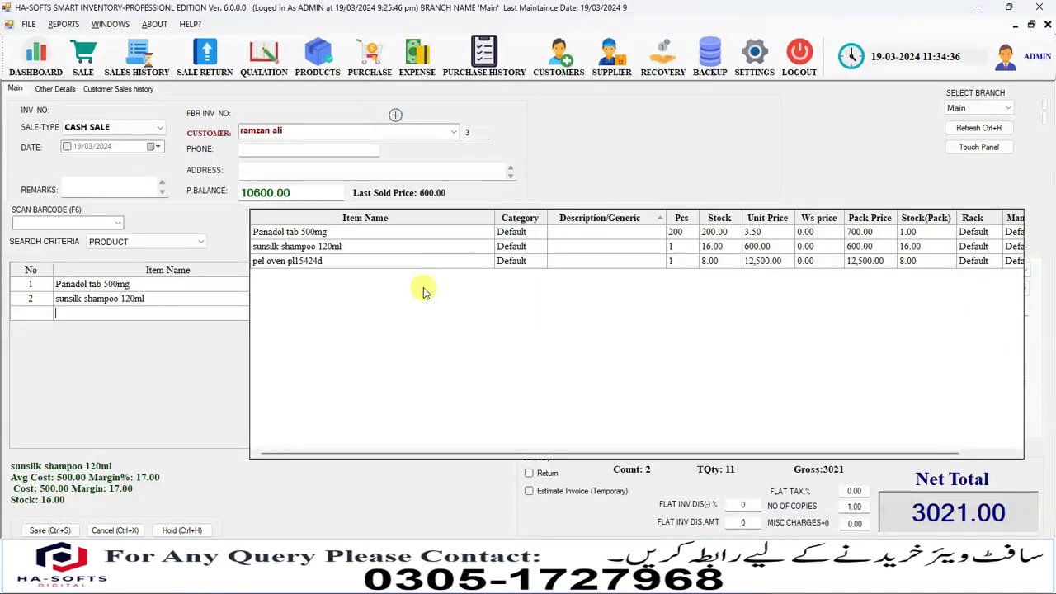
Add pel oven pl15424d as the third sale item and remove that line again.
{"action": "key", "text": "Down"}
{"action": "key", "text": "Down"}
{"action": "key", "text": "Return"}
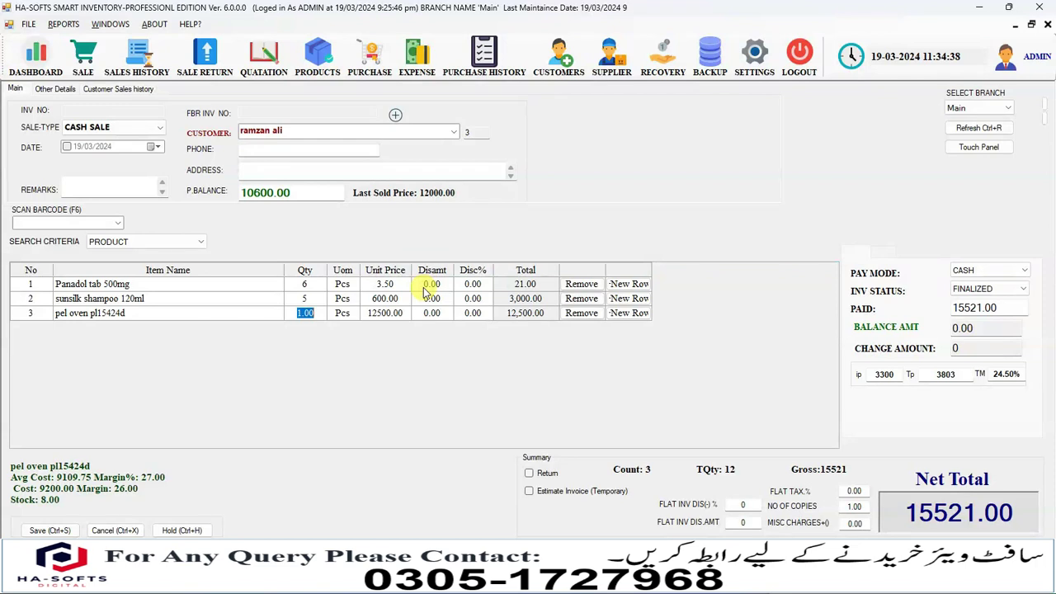
{"action": "key", "text": "Delete"}
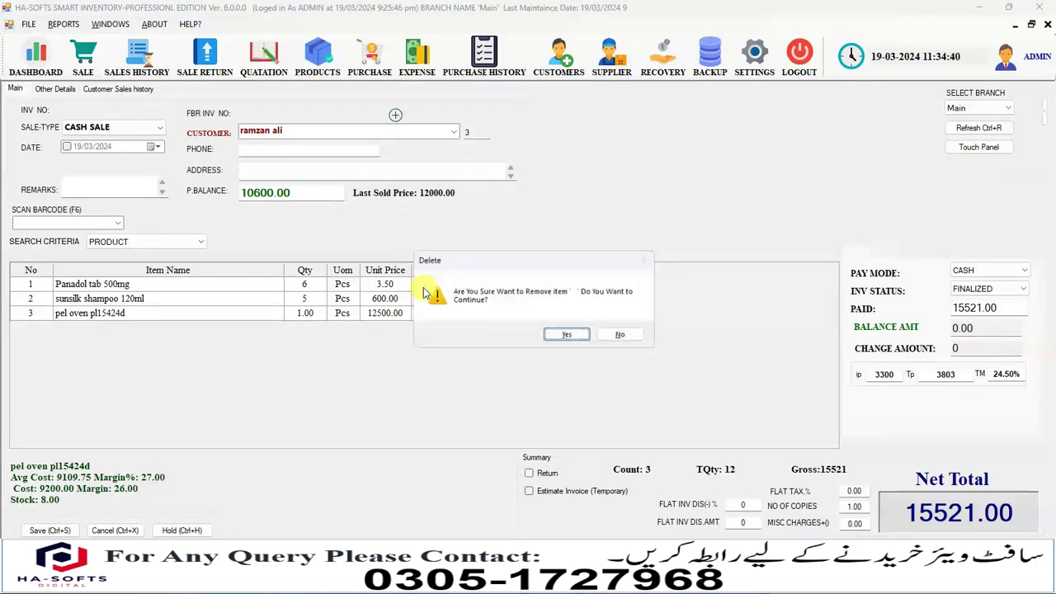
{"action": "key", "text": "Return"}
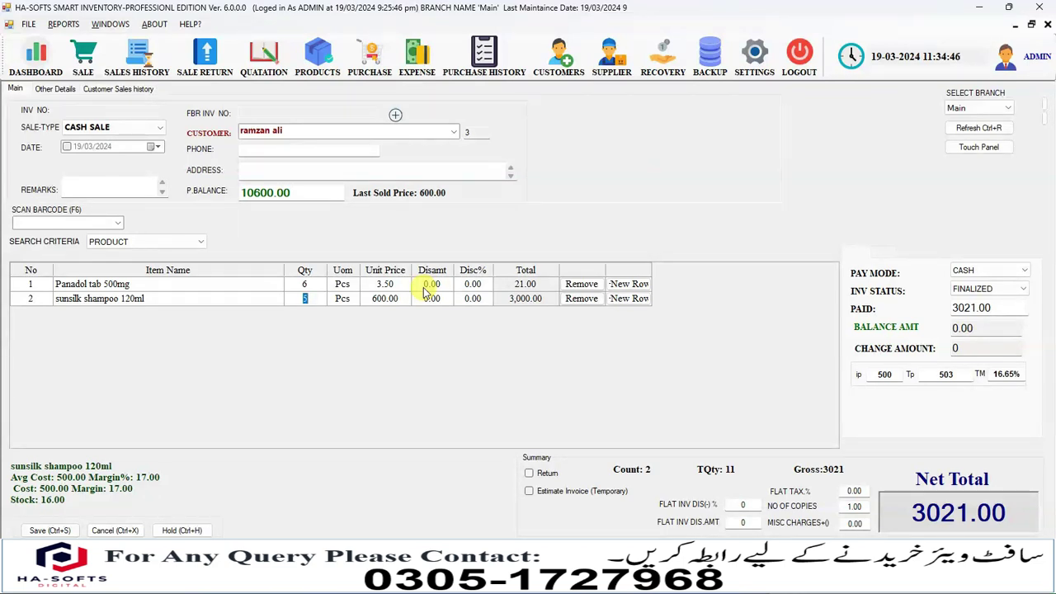
Enter the sale remark "demp sale".
{"action": "key", "text": "ctrl+s"}
{"action": "type", "text": "demp"}
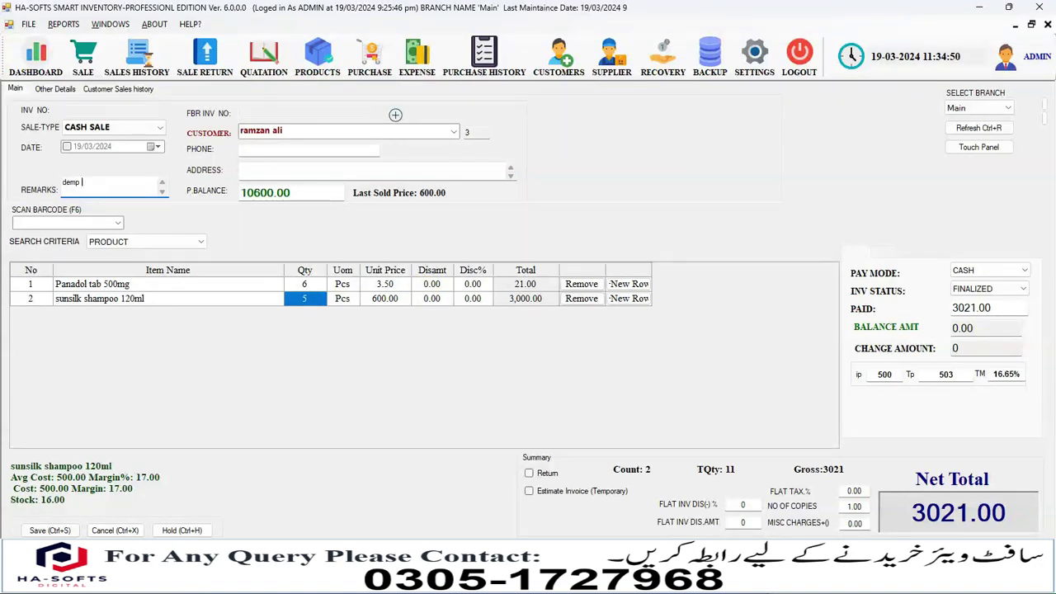
{"action": "type", "text": " sale"}
{"action": "key", "text": "Tab"}
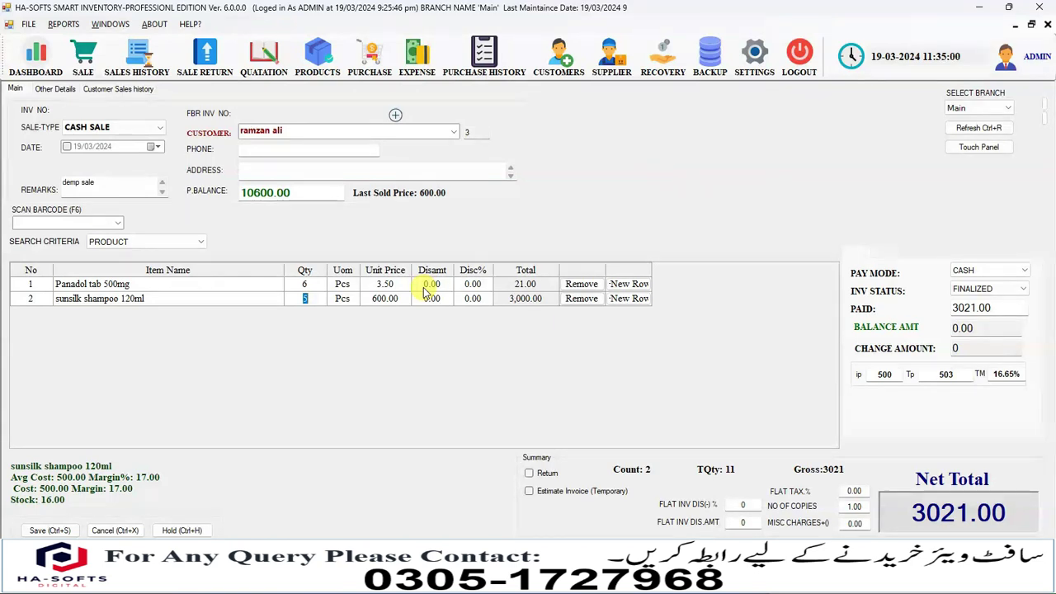
{"action": "key", "text": "Return"}
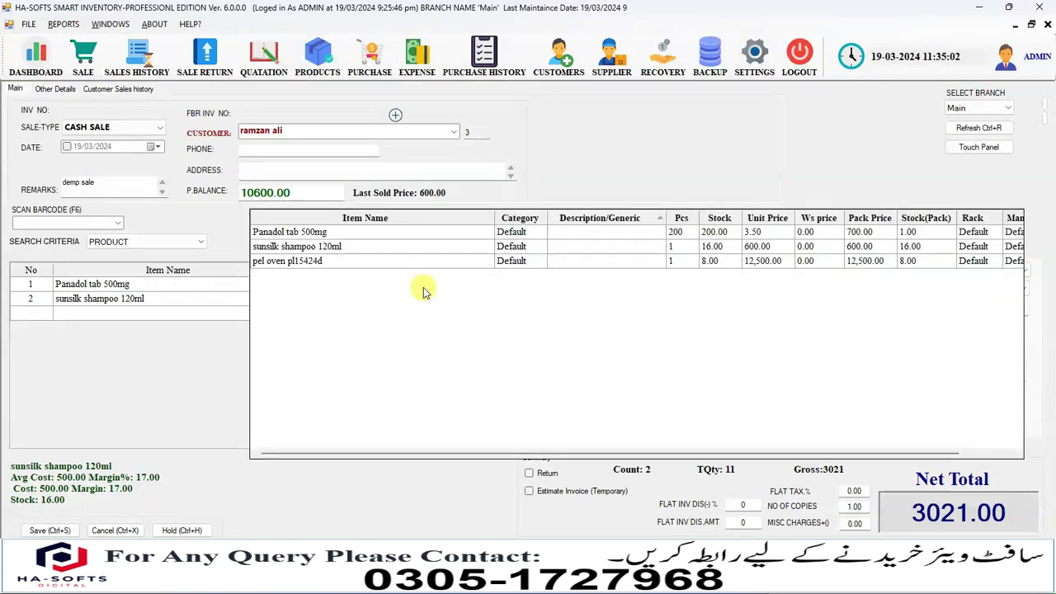
{"action": "key", "text": "Escape"}
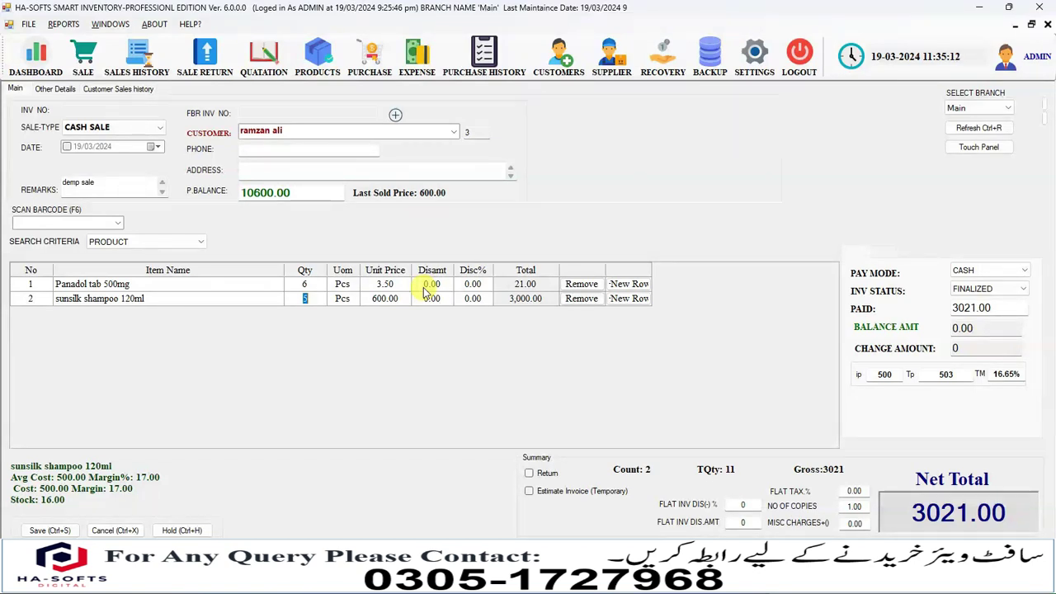
Change the invoice's customer to the second entry in the customer selection list.
{"action": "key", "text": "ctrl+s"}
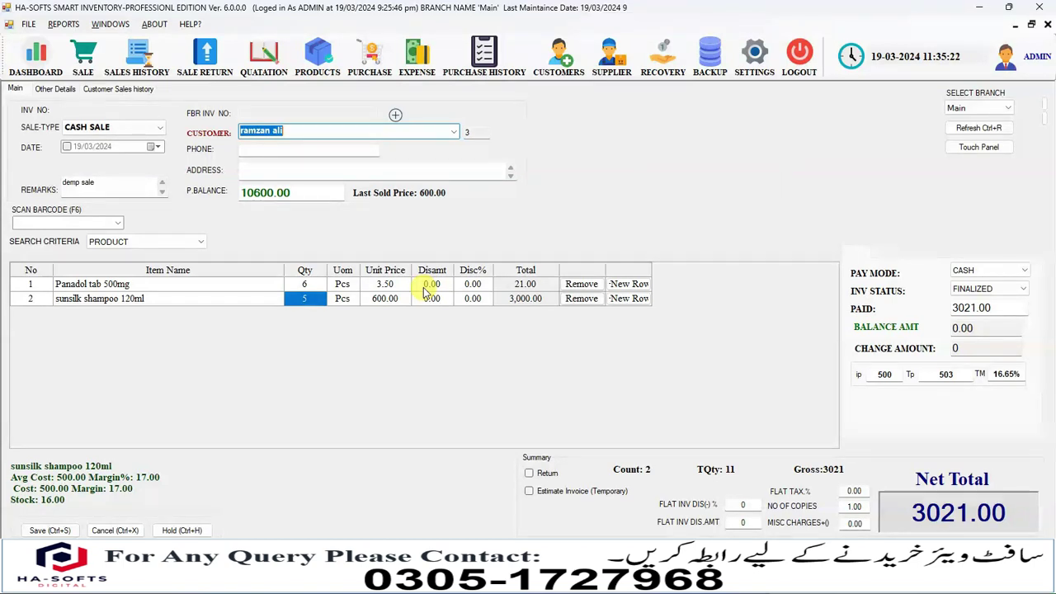
{"action": "key", "text": "F1"}
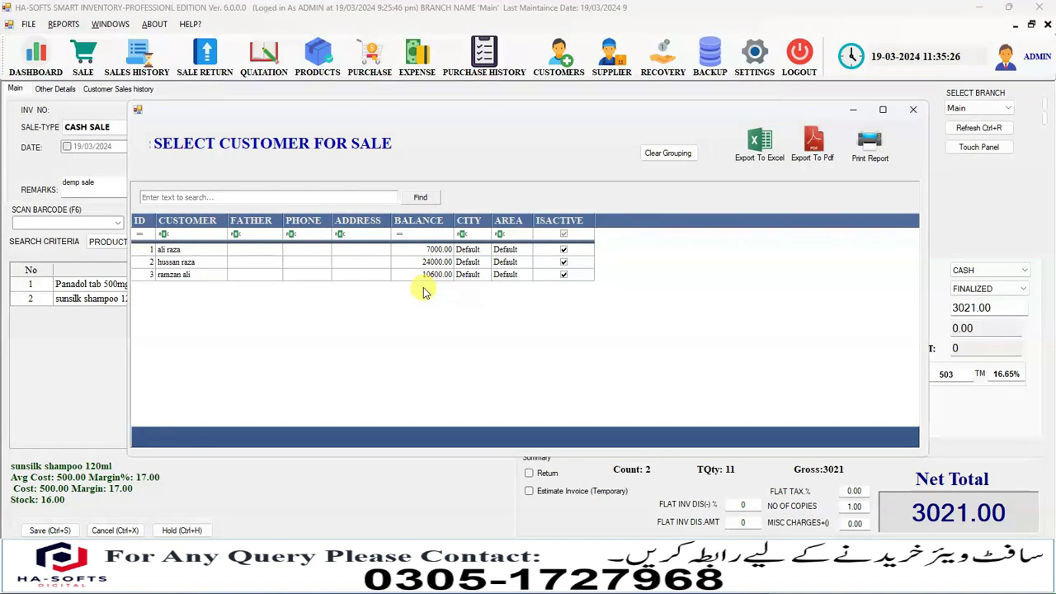
{"action": "key", "text": "Down"}
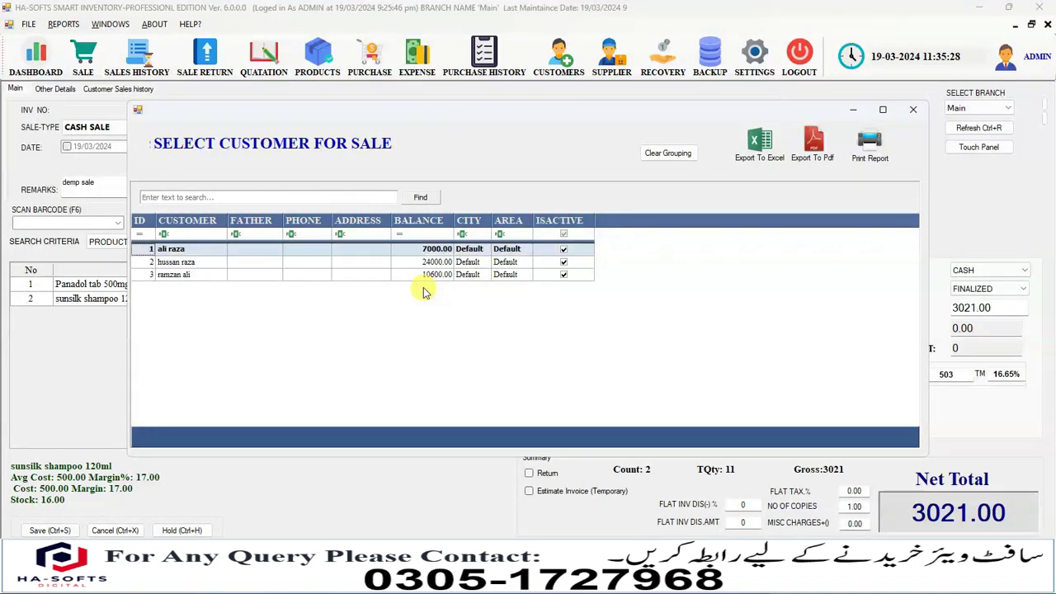
{"action": "key", "text": "Down"}
{"action": "key", "text": "Return"}
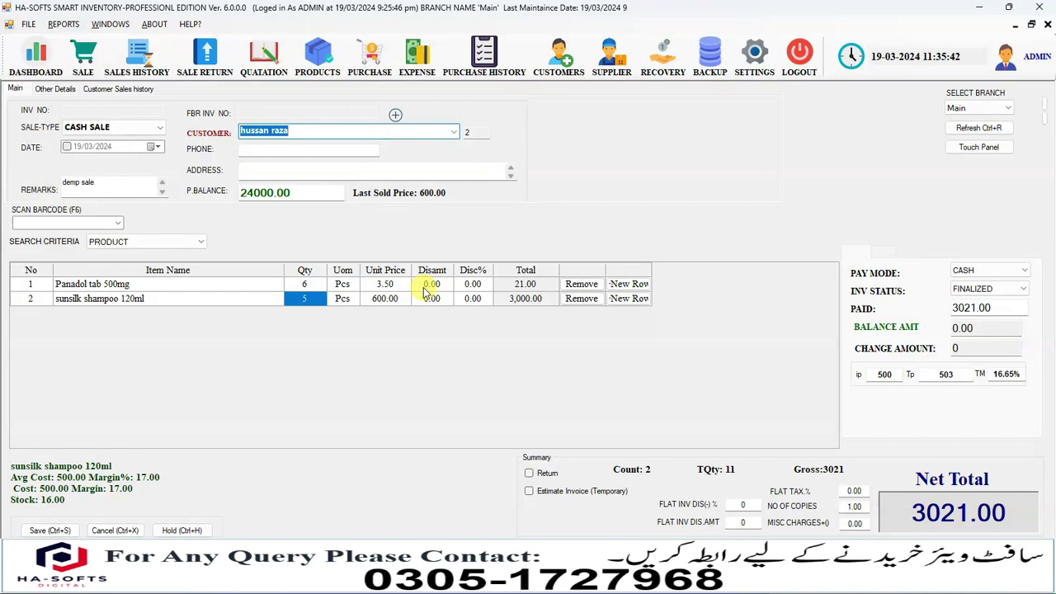
Try a flat invoice discount of 10% and reset it to 0.
{"action": "key", "text": "F4"}
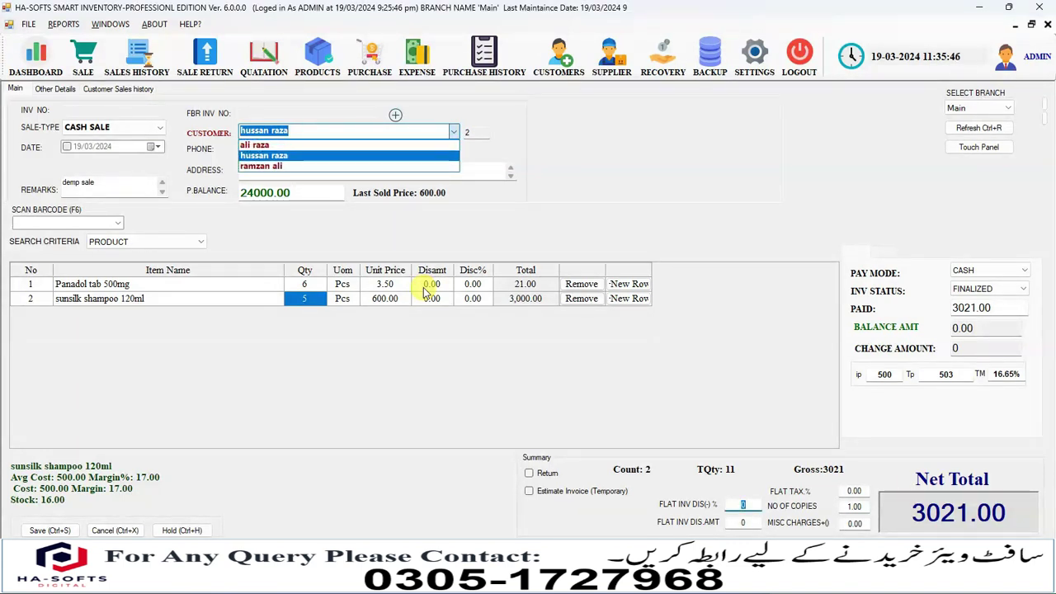
{"action": "type", "text": "10"}
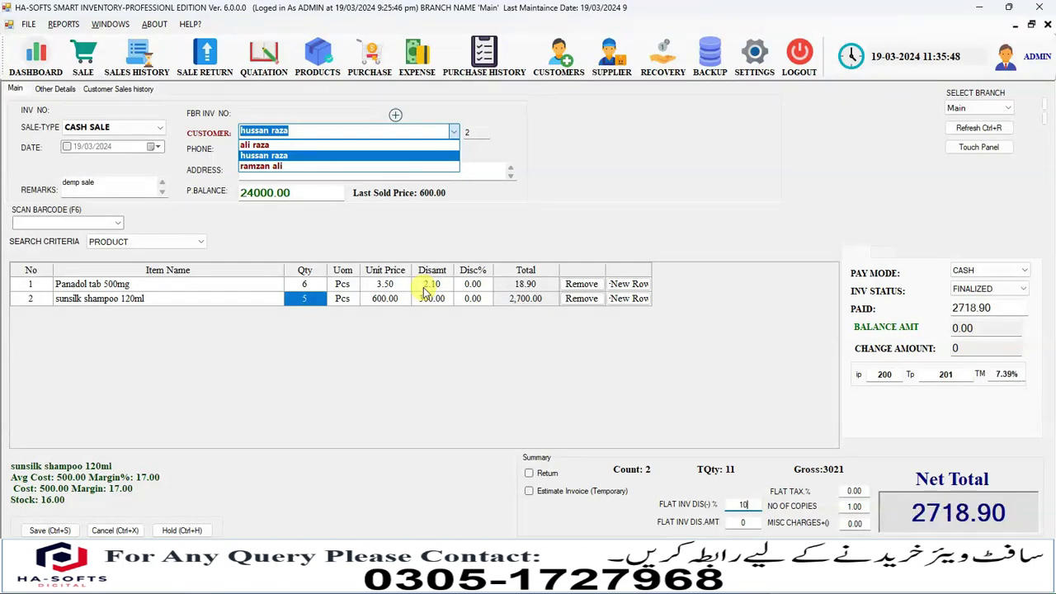
{"action": "key", "text": "BackSpace"}
{"action": "key", "text": "BackSpace"}
{"action": "type", "text": "0"}
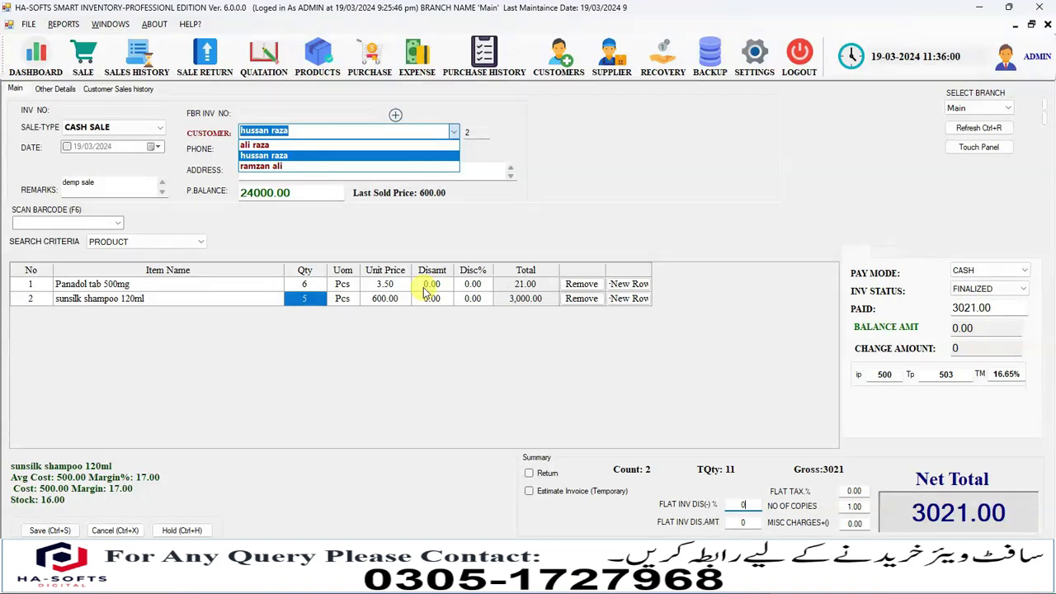
Try a paid amount of 5000 and set it back to 3021.
{"action": "key", "text": "Return"}
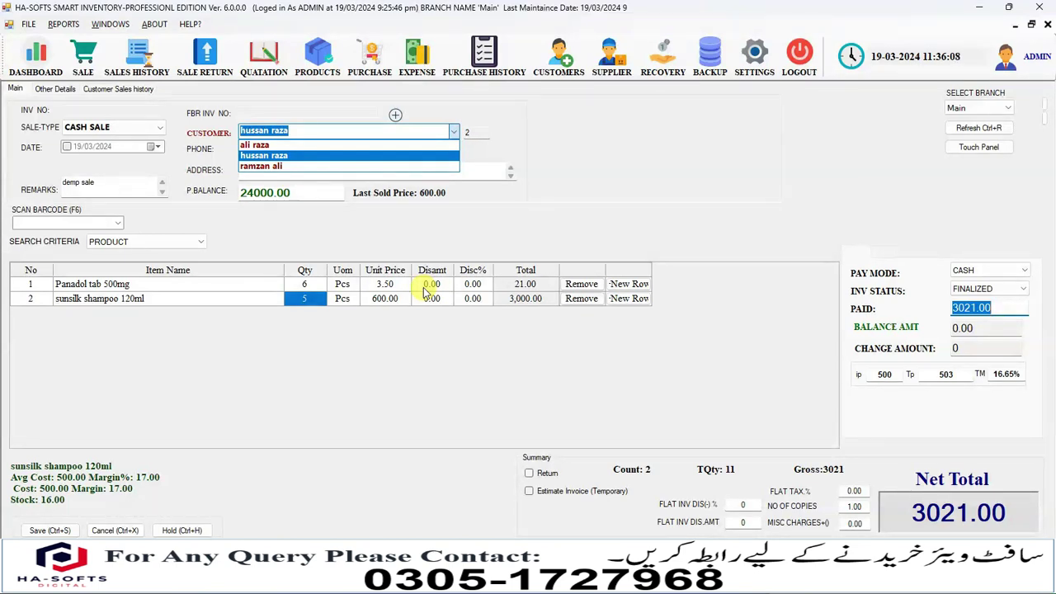
{"action": "type", "text": "5000"}
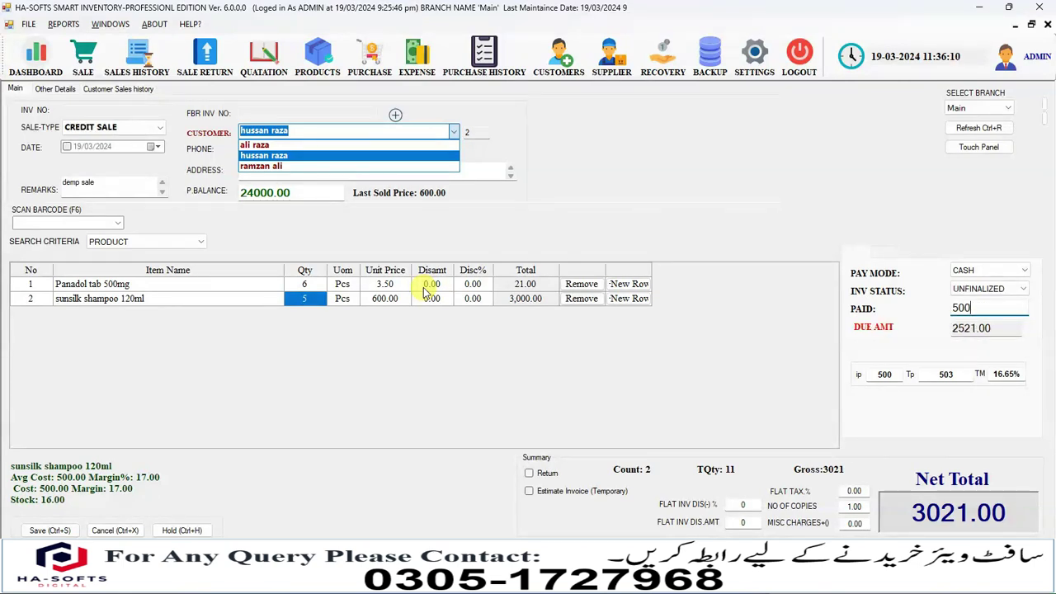
{"action": "key", "text": "BackSpace"}
{"action": "key", "text": "BackSpace"}
{"action": "key", "text": "BackSpace"}
{"action": "key", "text": "BackSpace"}
{"action": "type", "text": "3021"}
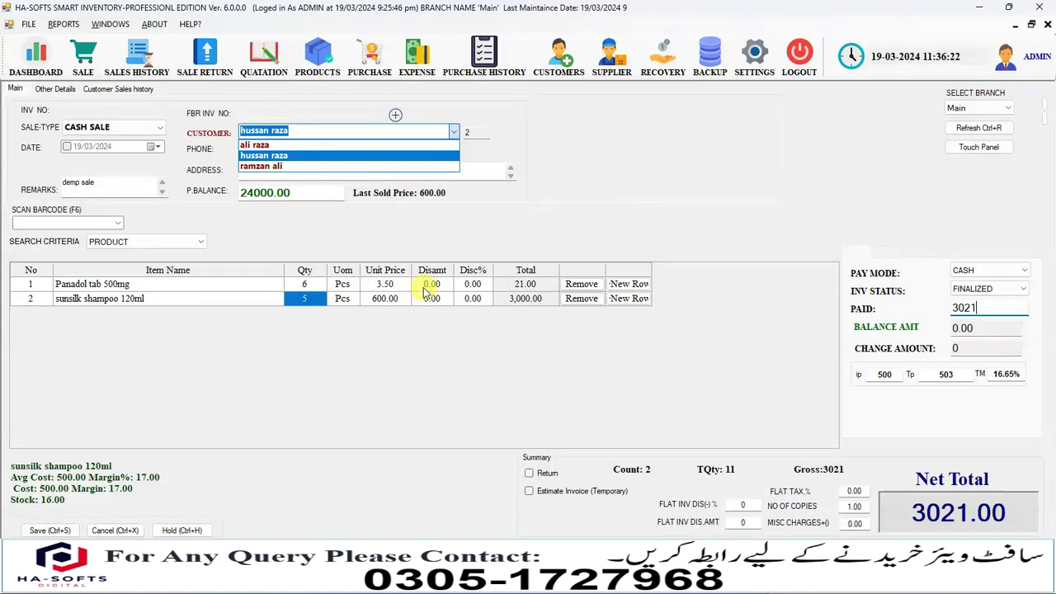
{"action": "key", "text": "shift+Tab"}
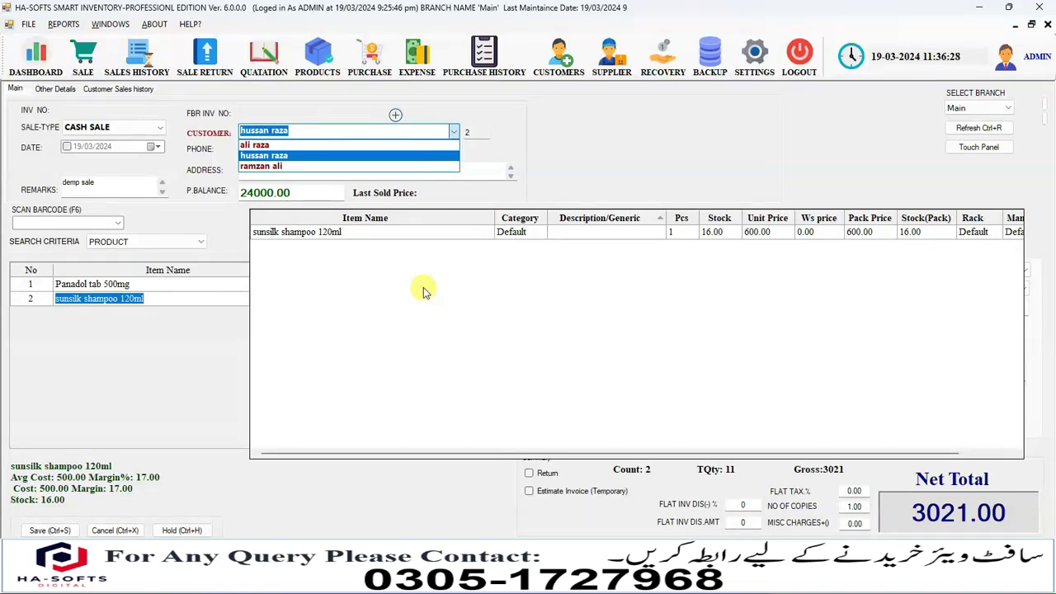
{"action": "key", "text": "Return"}
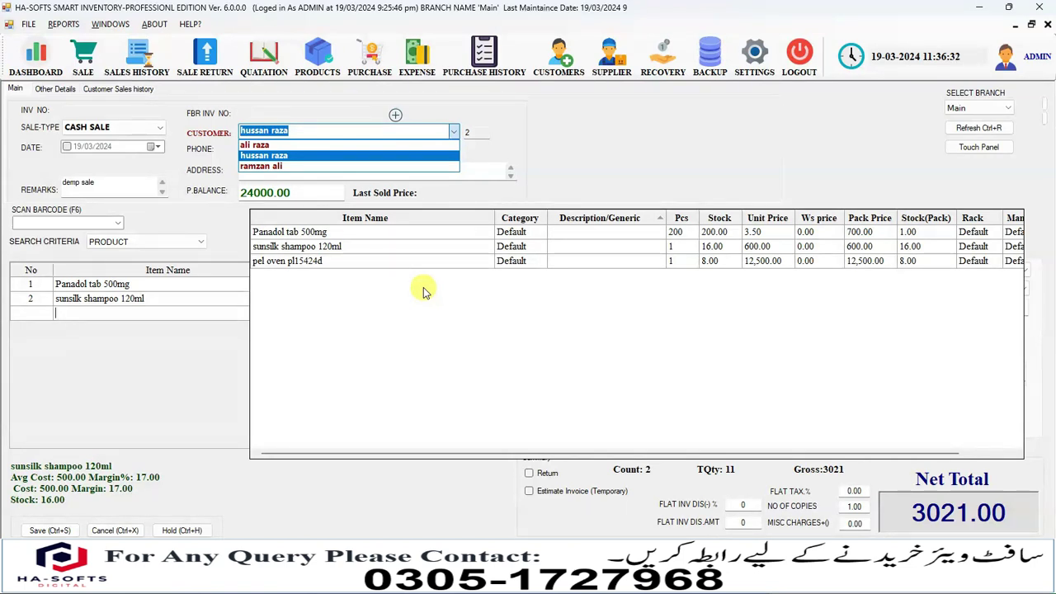
{"action": "key", "text": "Escape"}
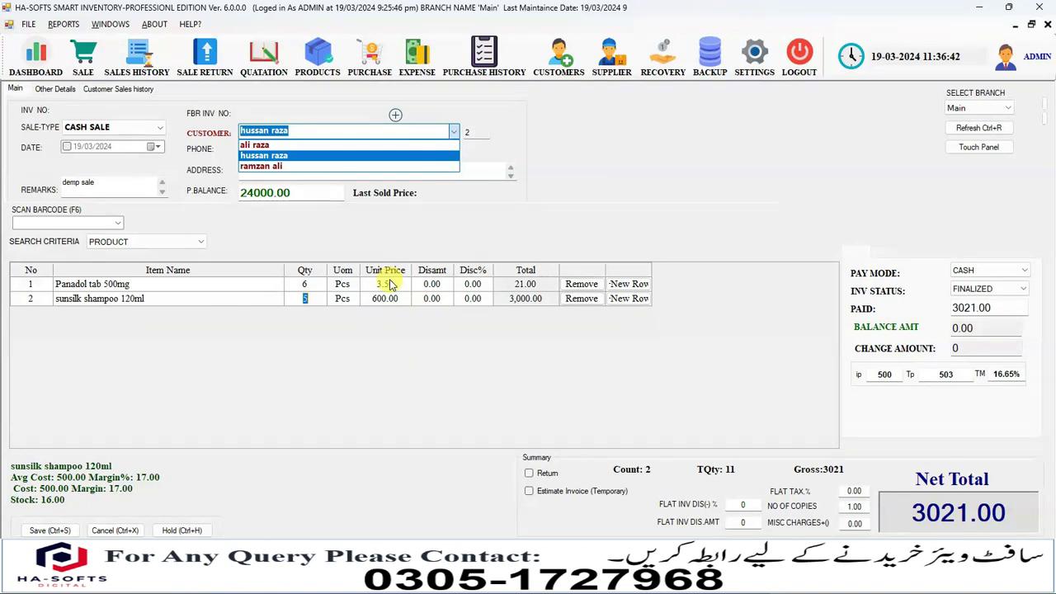
Put the current invoice on hold and reload it into the sale form.
{"action": "key", "text": "ctrl+h"}
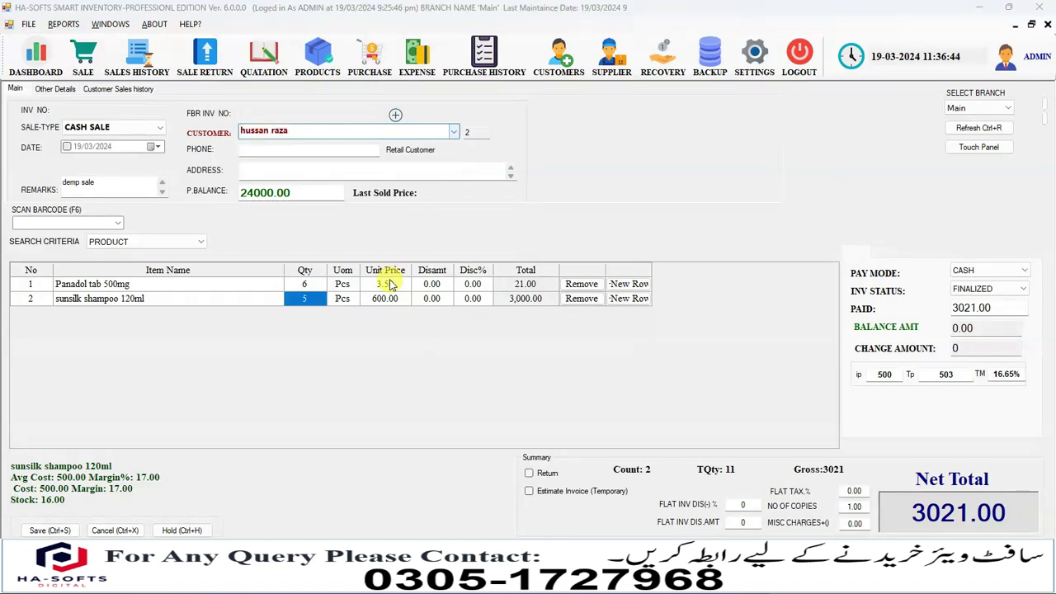
{"action": "key", "text": "Return"}
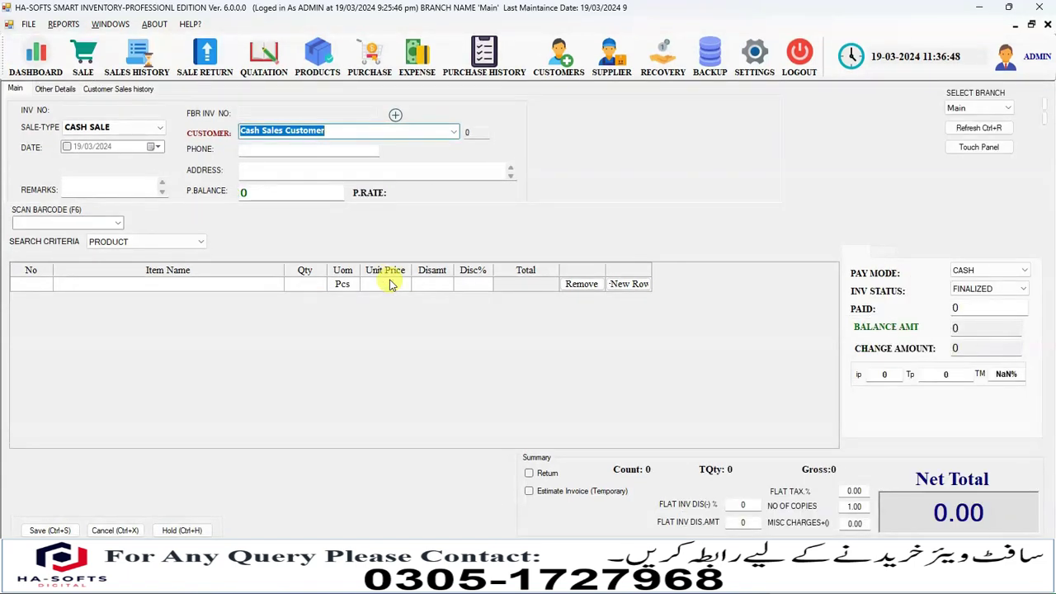
{"action": "key", "text": "ctrl+r"}
{"action": "key", "text": "Return"}
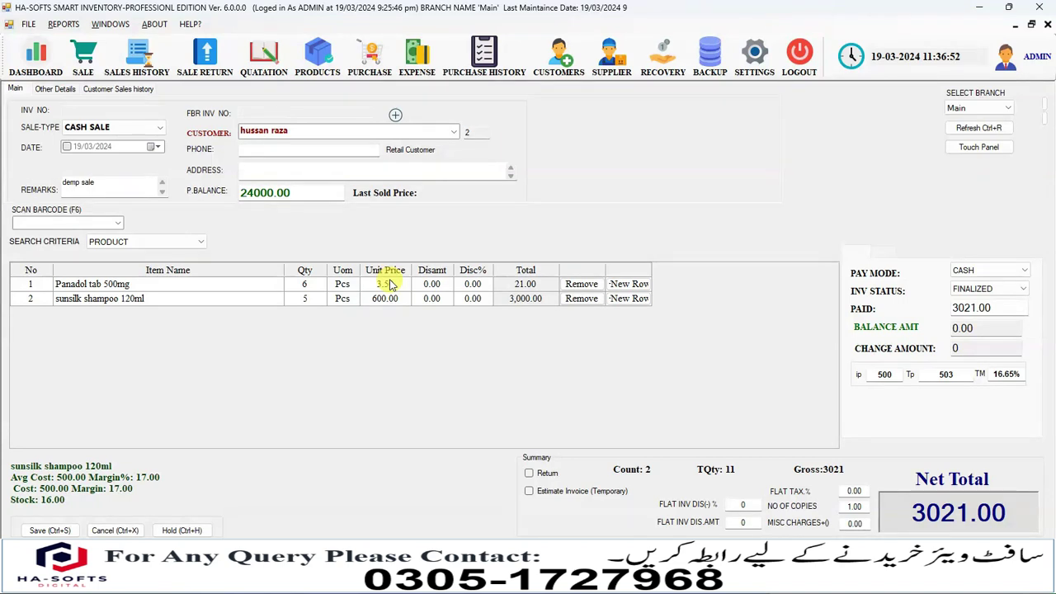
Save the cash sale invoice and decline printing the receipt.
{"action": "key", "text": "ctrl+s"}
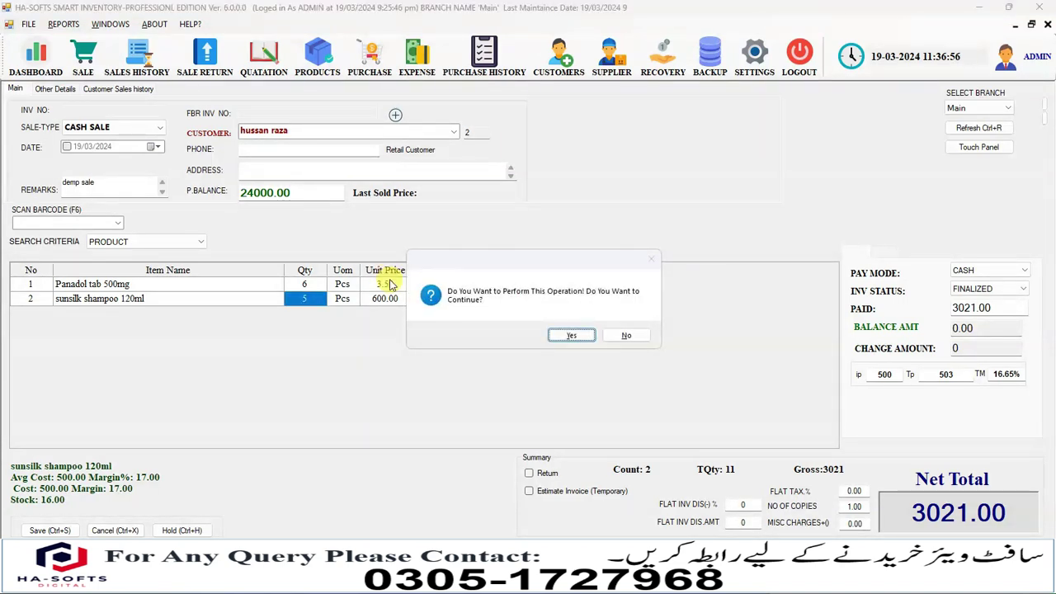
{"action": "key", "text": "Return"}
{"action": "key", "text": "Right"}
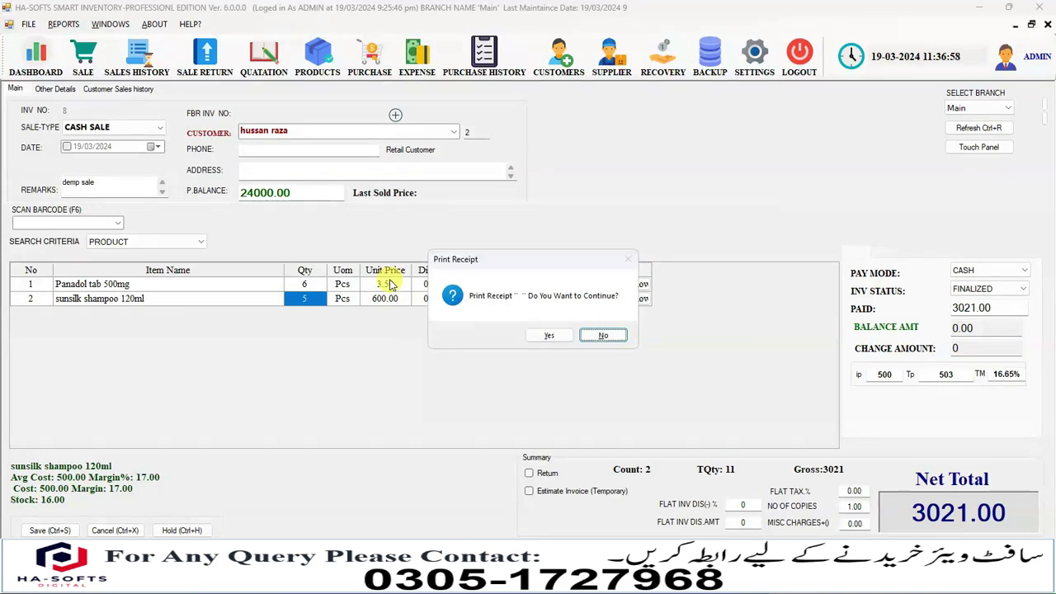
{"action": "key", "text": "Return"}
{"action": "key", "text": "Return"}
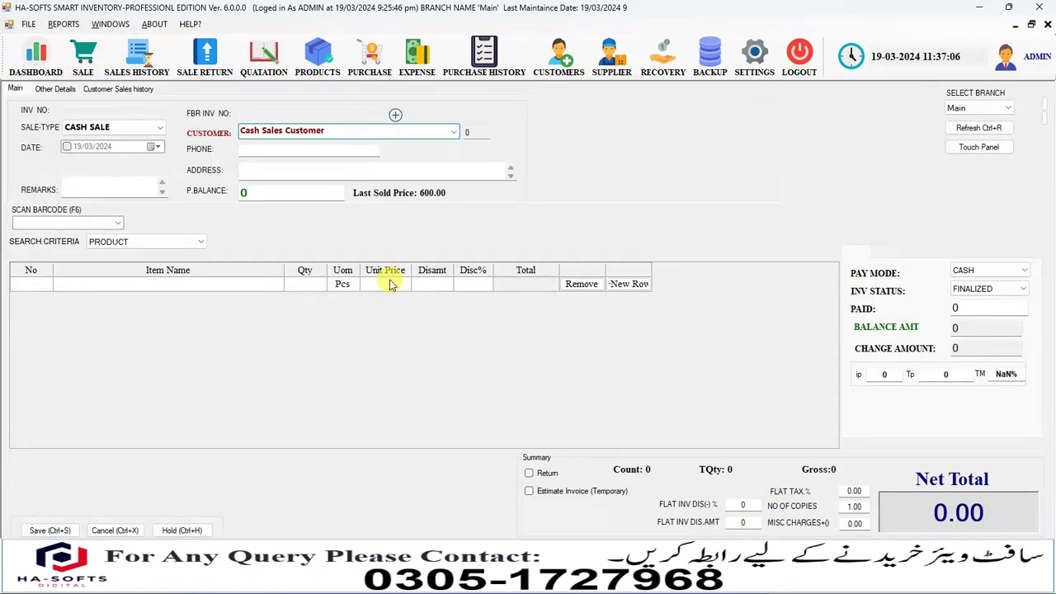
Open the sales history and bring up the invoice operations for the newest invoice from its sunsilk shampoo 120ml line.
{"action": "key", "text": "F3"}
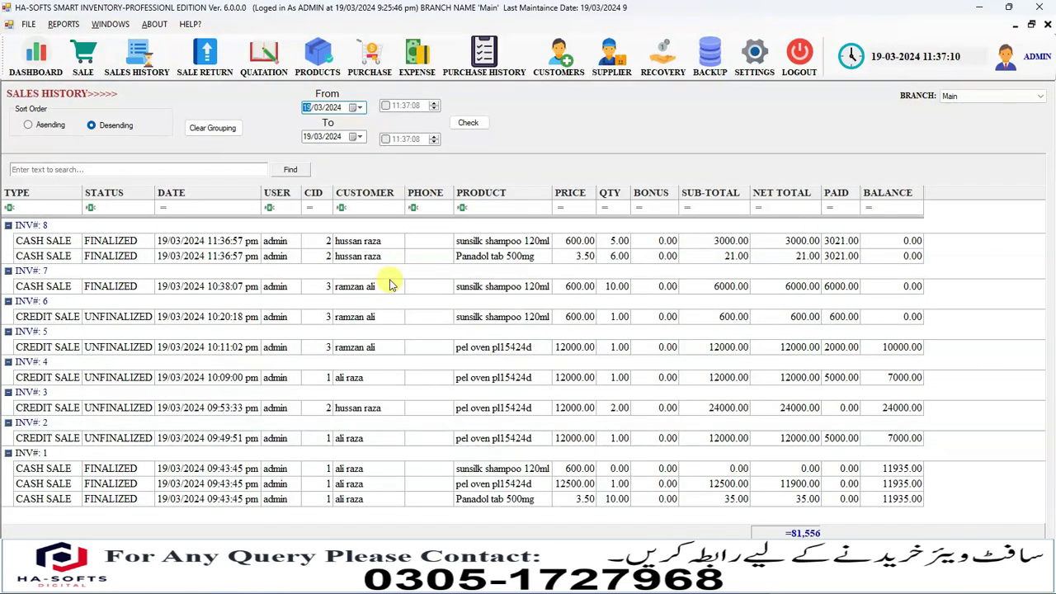
{"action": "key", "text": "Tab"}
{"action": "key", "text": "Tab"}
{"action": "key", "text": "Tab"}
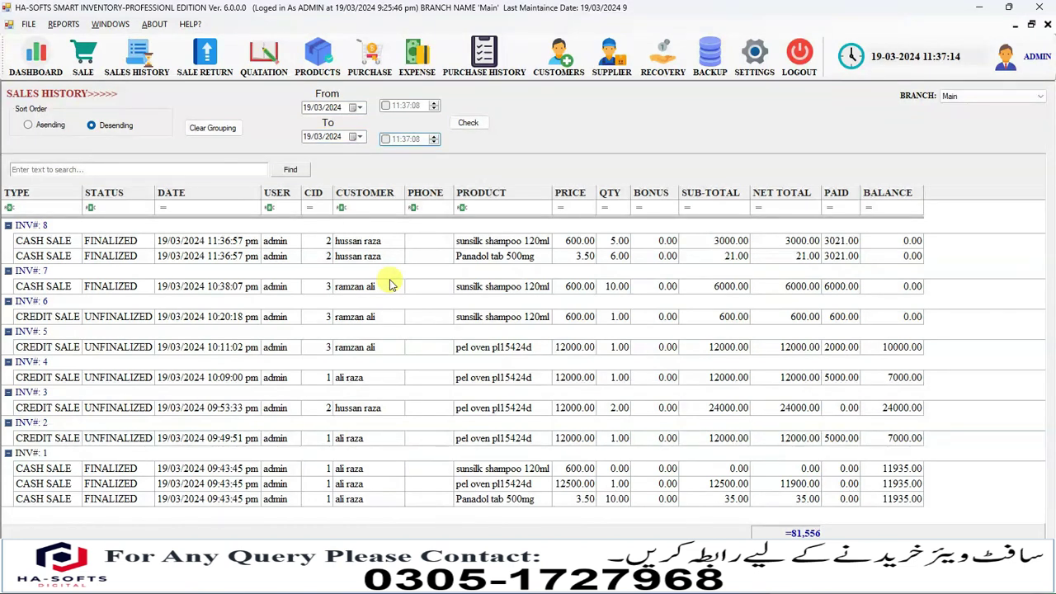
{"action": "key", "text": "Tab"}
{"action": "key", "text": "Tab"}
{"action": "key", "text": "Up"}
{"action": "key", "text": "Up"}
{"action": "key", "text": "Up"}
{"action": "key", "text": "Up"}
{"action": "key", "text": "Up"}
{"action": "key", "text": "Up"}
{"action": "key", "text": "Up"}
{"action": "key", "text": "Up"}
{"action": "key", "text": "Up"}
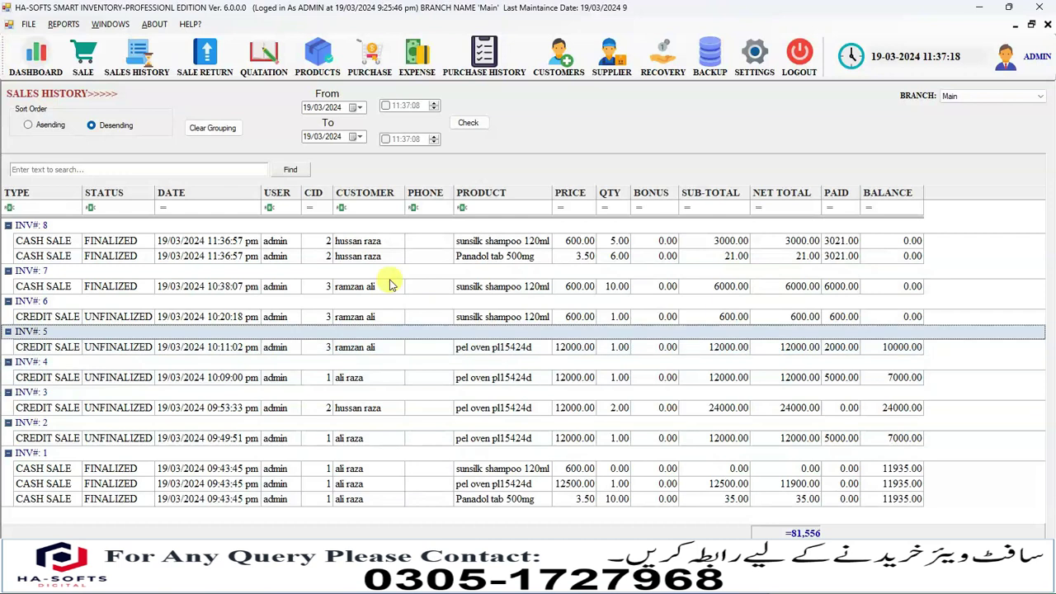
{"action": "key", "text": "Up"}
{"action": "key", "text": "Up"}
{"action": "key", "text": "Up"}
{"action": "key", "text": "Up"}
{"action": "key", "text": "Up"}
{"action": "key", "text": "Up"}
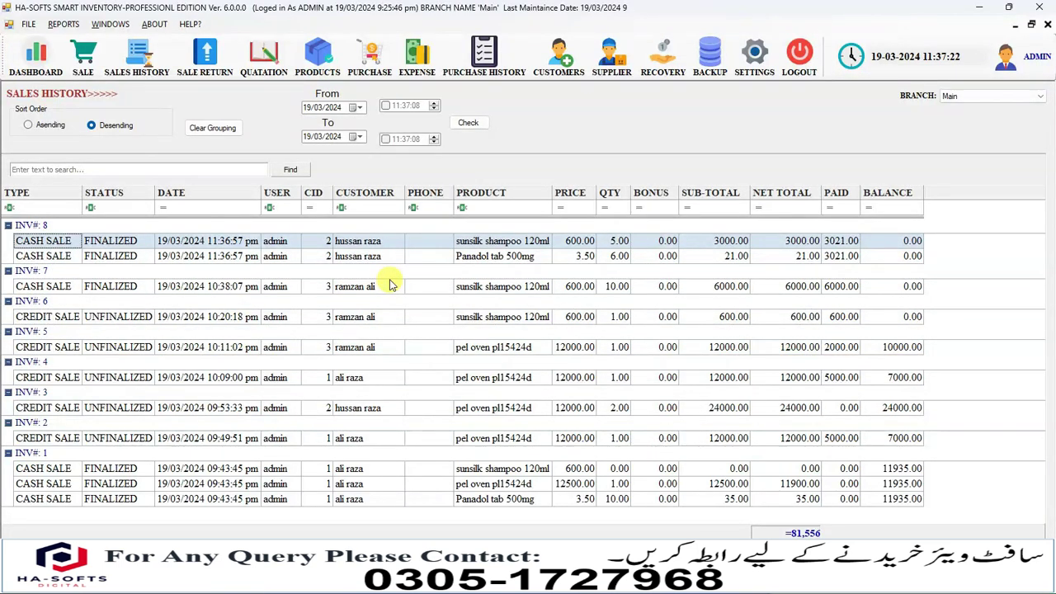
{"action": "key", "text": "Return"}
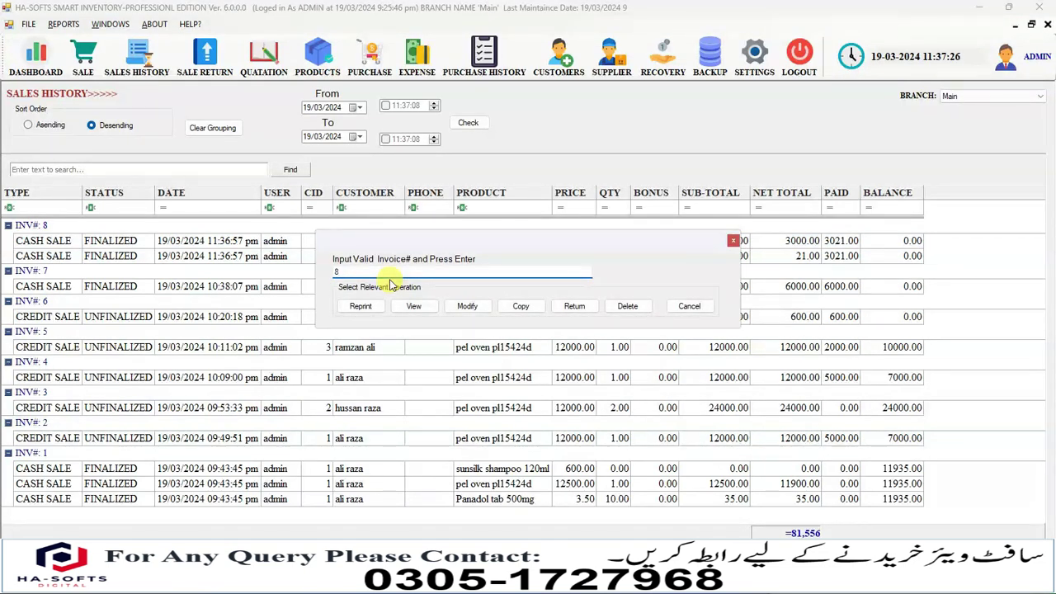
Examine the operations offered for the selected invoice, including Reprint, View, Modify, Copy, Return and Delete.
{"action": "key", "text": "Tab"}
{"action": "key", "text": "Tab"}
{"action": "key", "text": "Tab"}
{"action": "key", "text": "Tab"}
{"action": "key", "text": "Tab"}
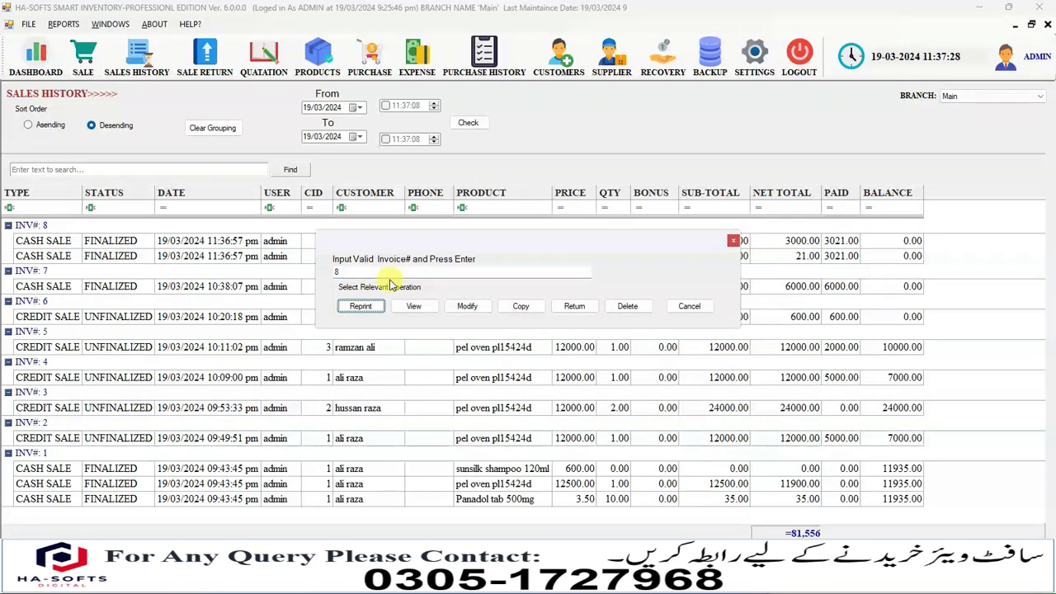
{"action": "key", "text": "shift+Tab"}
{"action": "key", "text": "shift+Tab"}
{"action": "key", "text": "shift+Tab"}
{"action": "key", "text": "shift+Tab"}
{"action": "key", "text": "shift+Tab"}
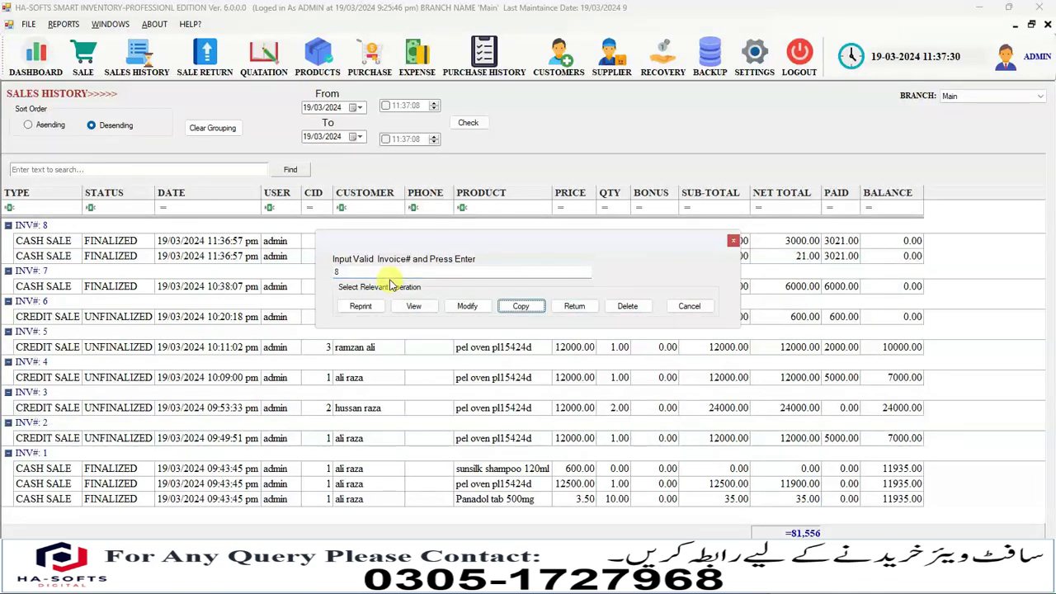
{"action": "key", "text": "shift+Tab"}
{"action": "key", "text": "shift+Tab"}
{"action": "key", "text": "shift+Tab"}
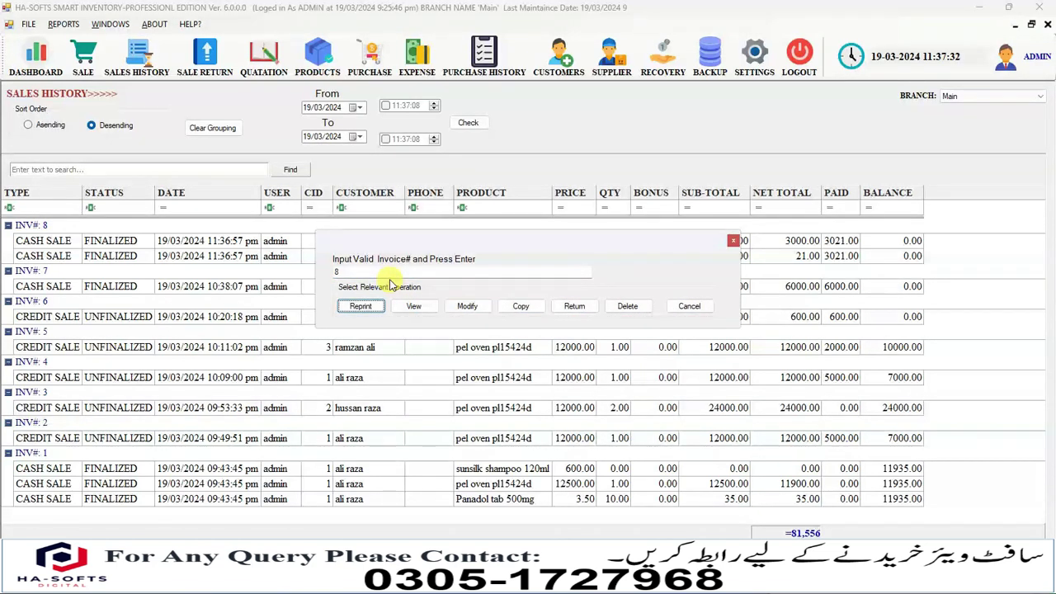
{"action": "key", "text": "shift+Tab"}
{"action": "key", "text": "shift+Tab"}
{"action": "key", "text": "shift+Tab"}
{"action": "key", "text": "shift+Tab"}
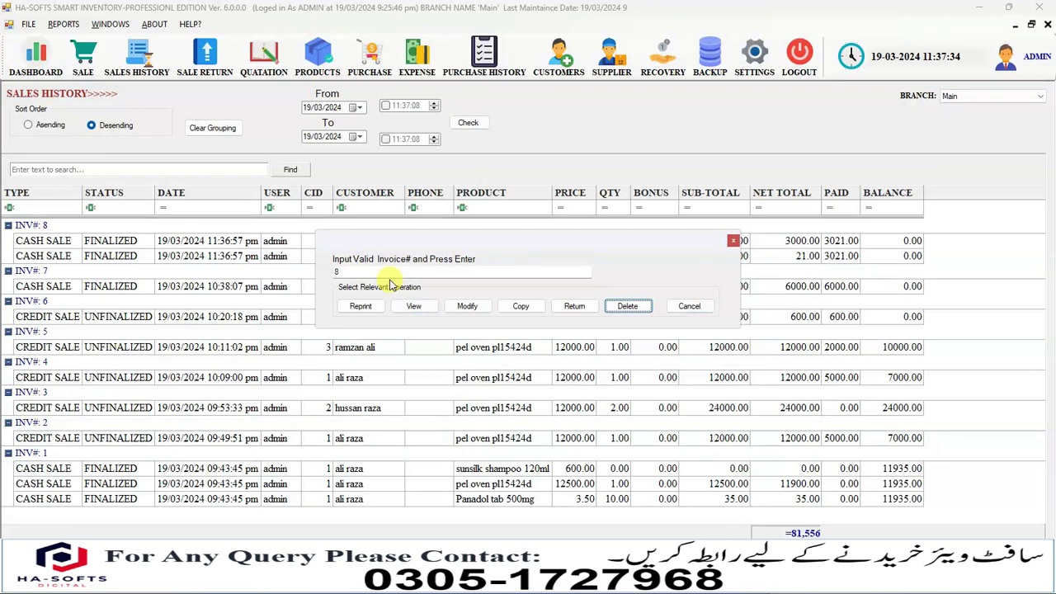
Load invoice 8 into the sale form for modification and cancel it without saving.
{"action": "key", "text": "shift+Tab"}
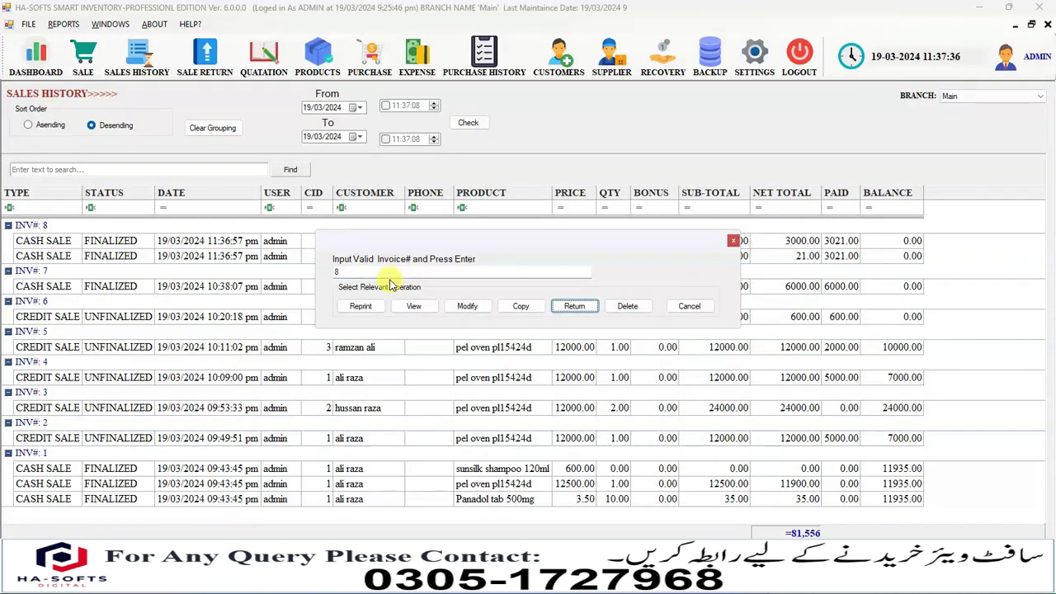
{"action": "key", "text": "shift+Tab"}
{"action": "key", "text": "shift+Tab"}
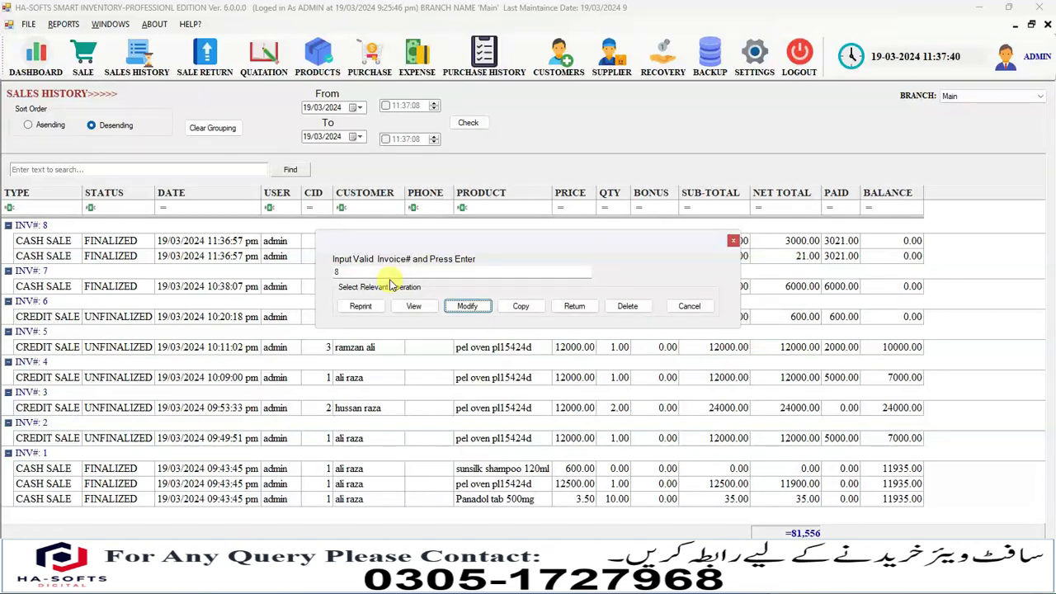
{"action": "key", "text": "Return"}
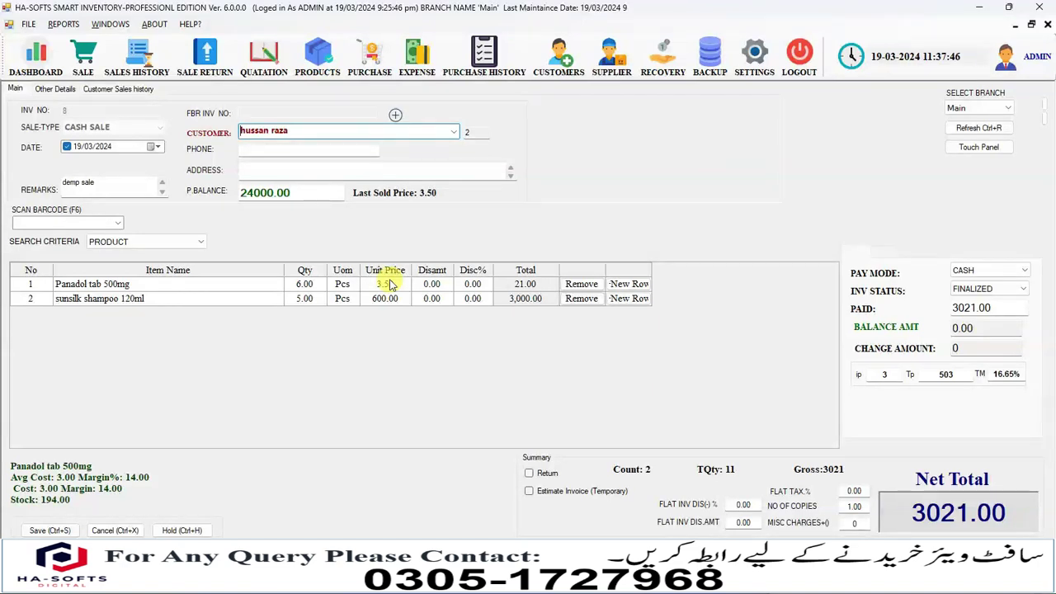
{"action": "key", "text": "ctrl+x"}
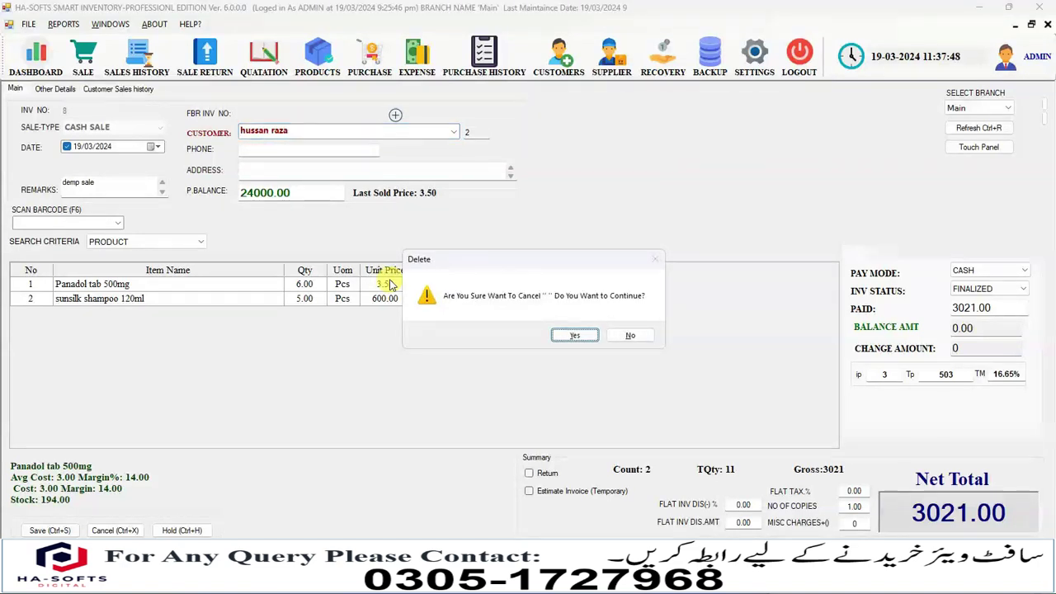
{"action": "key", "text": "Return"}
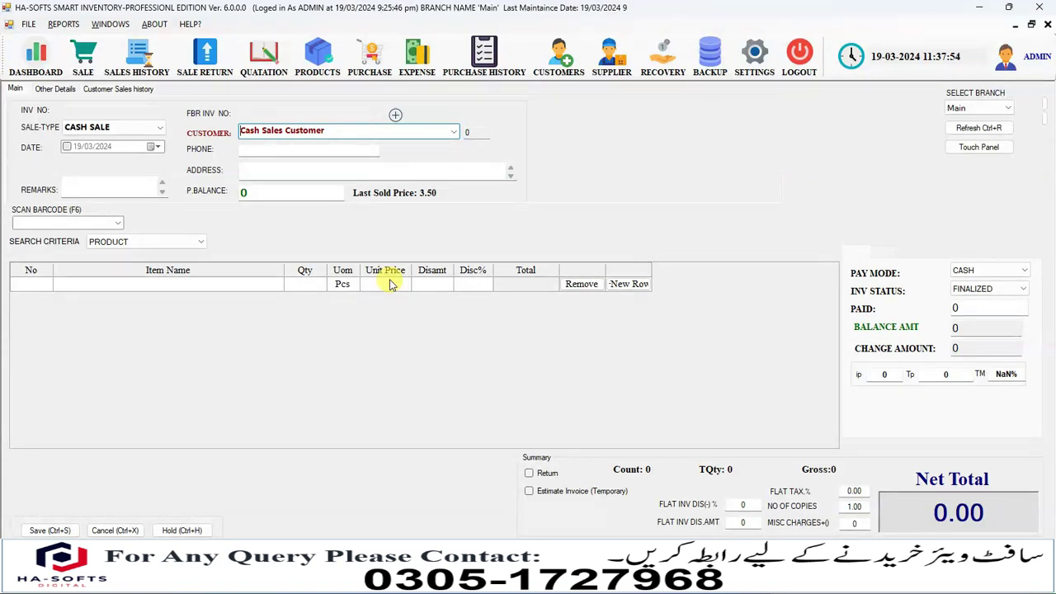
Open the sales return screen, compare the invoice and manual return types, and set the return type to MANUAL RETURN.
{"action": "key", "text": "F3"}
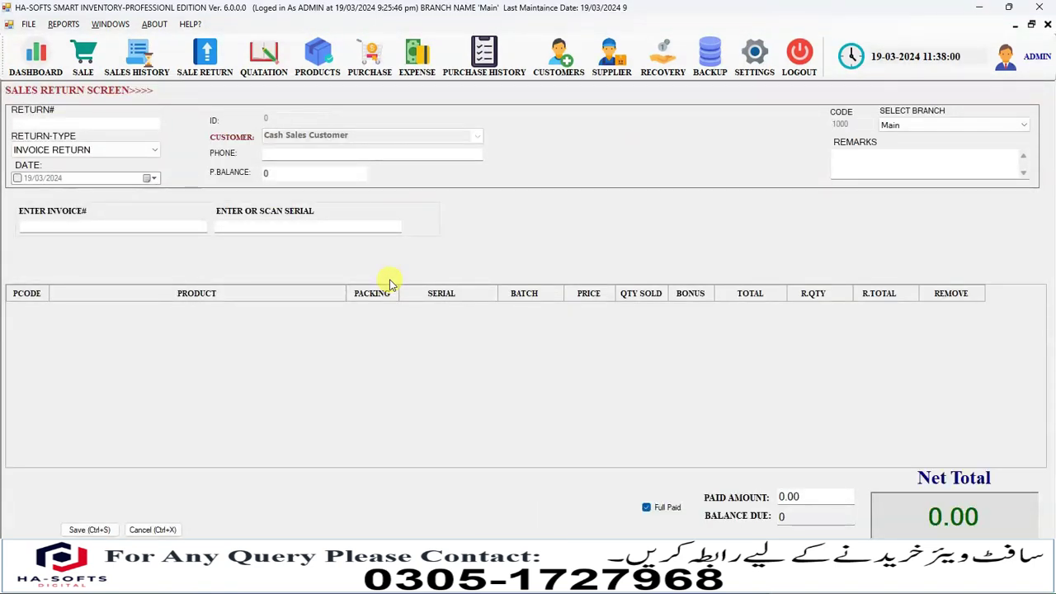
{"action": "key", "text": "Down"}
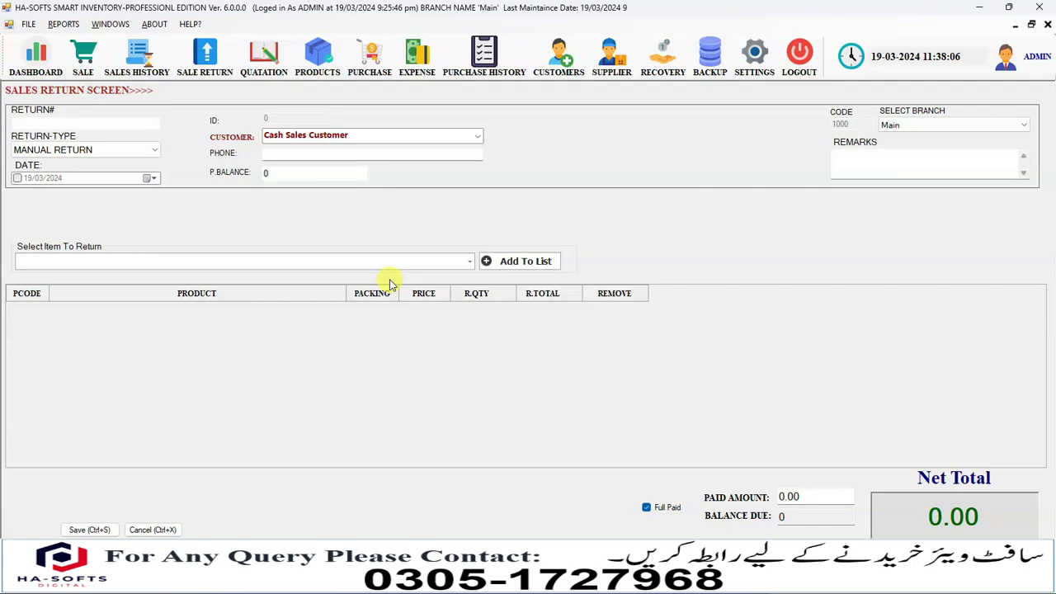
{"action": "key", "text": "Up"}
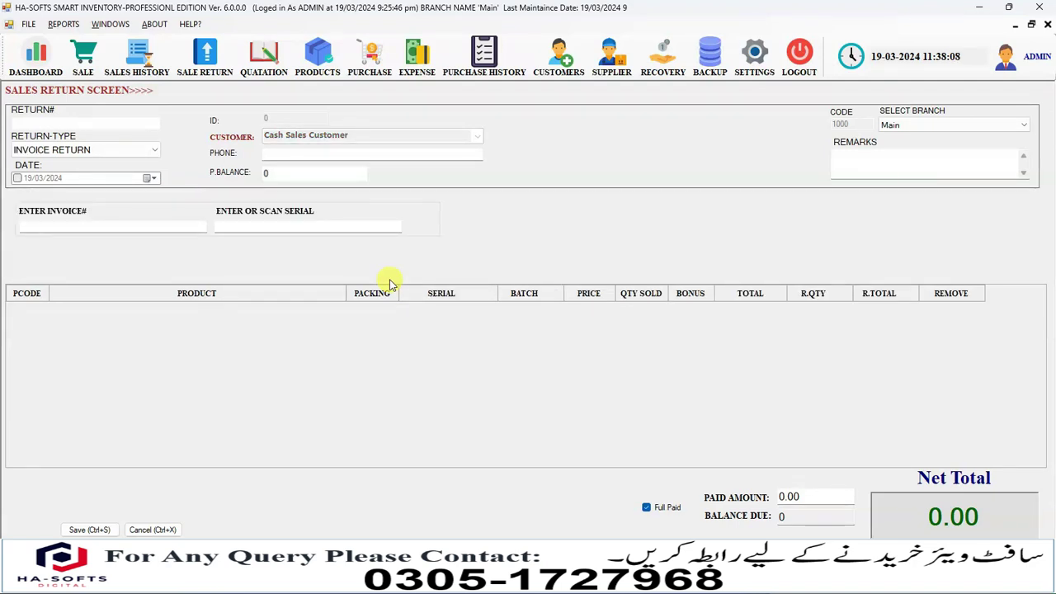
{"action": "key", "text": "Down"}
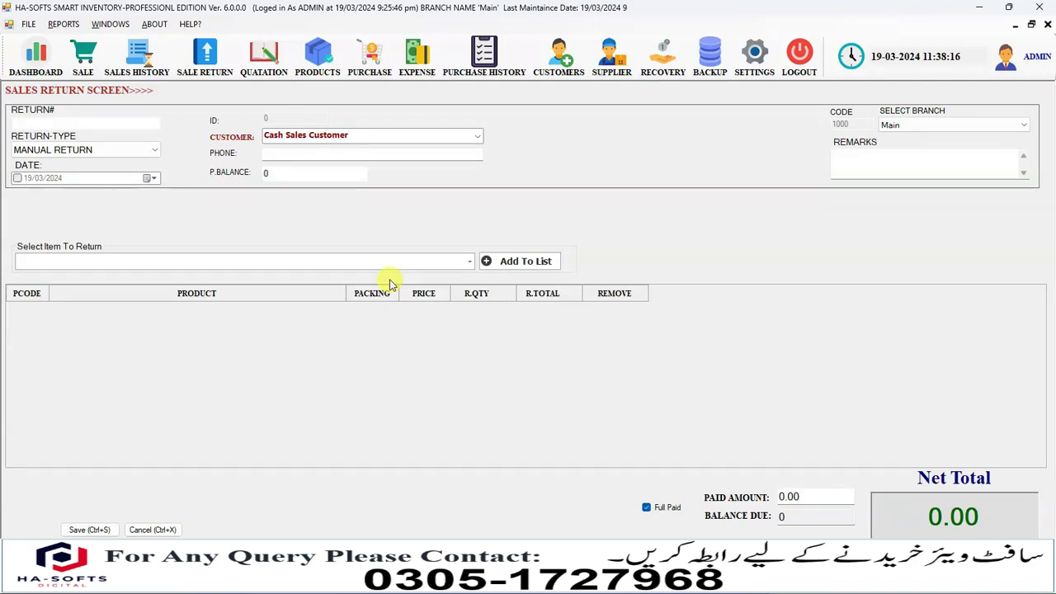
Add sunsilk shampoo 120ml to the return list with a return quantity of 2.
{"action": "type", "text": "s"}
{"action": "key", "text": "Down"}
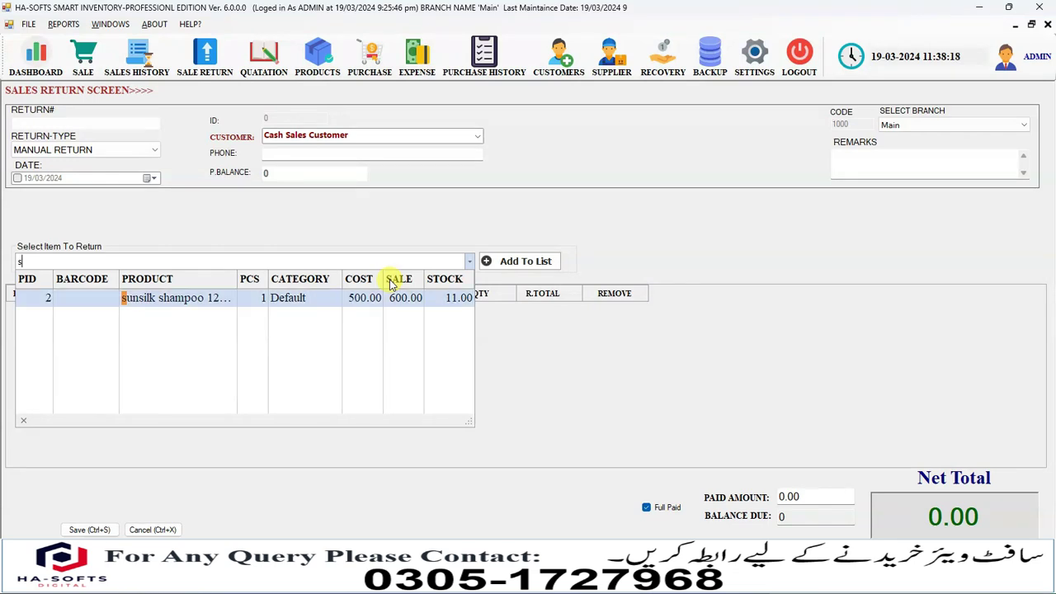
{"action": "key", "text": "Return"}
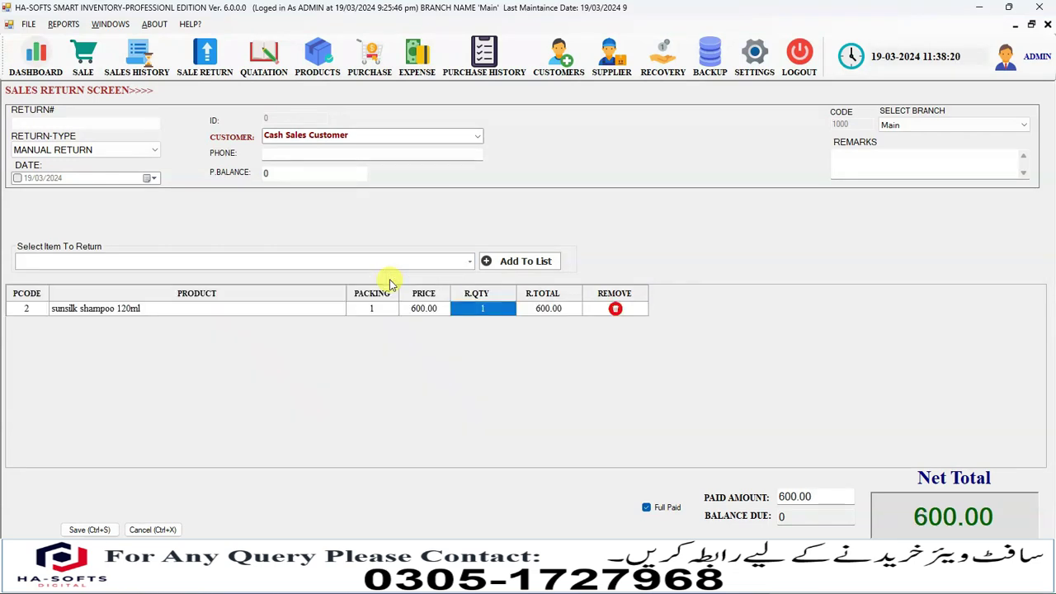
{"action": "type", "text": "2"}
{"action": "key", "text": "Return"}
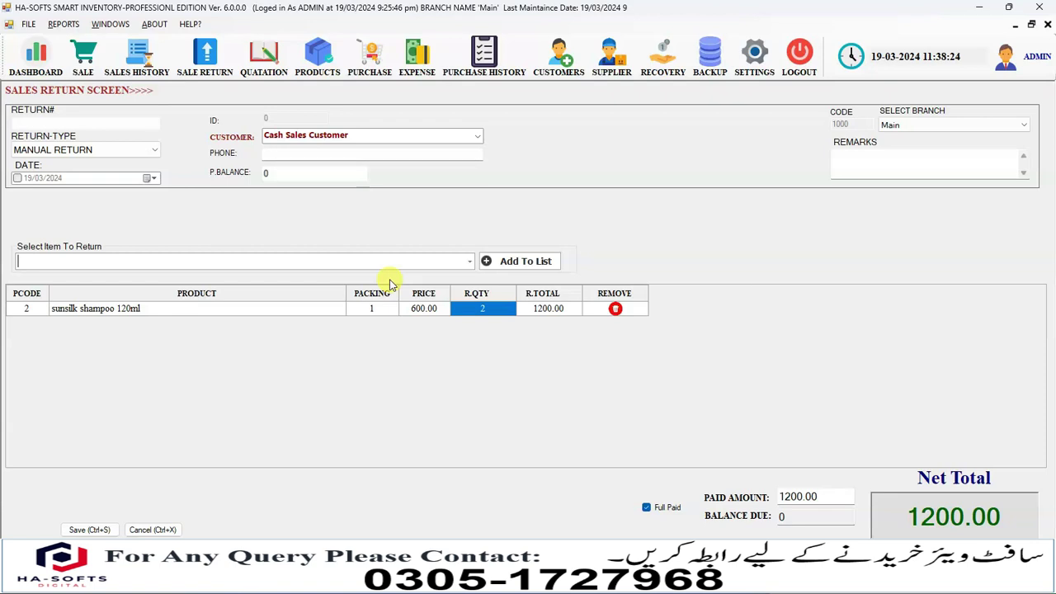
Add Panadol tab 500mg to the return list with a return quantity of 2.
{"action": "type", "text": "pa"}
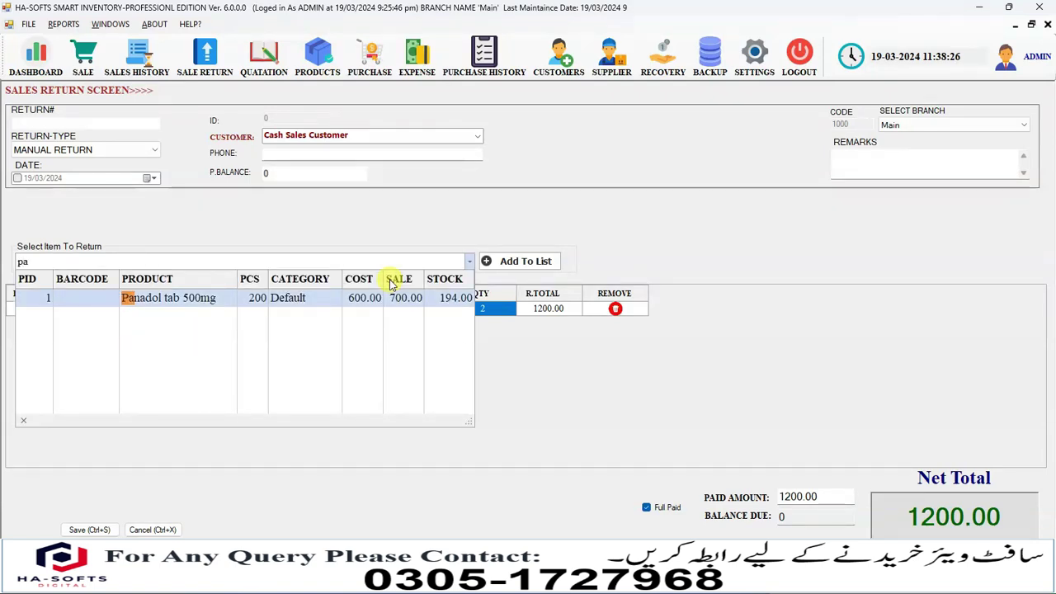
{"action": "key", "text": "Return"}
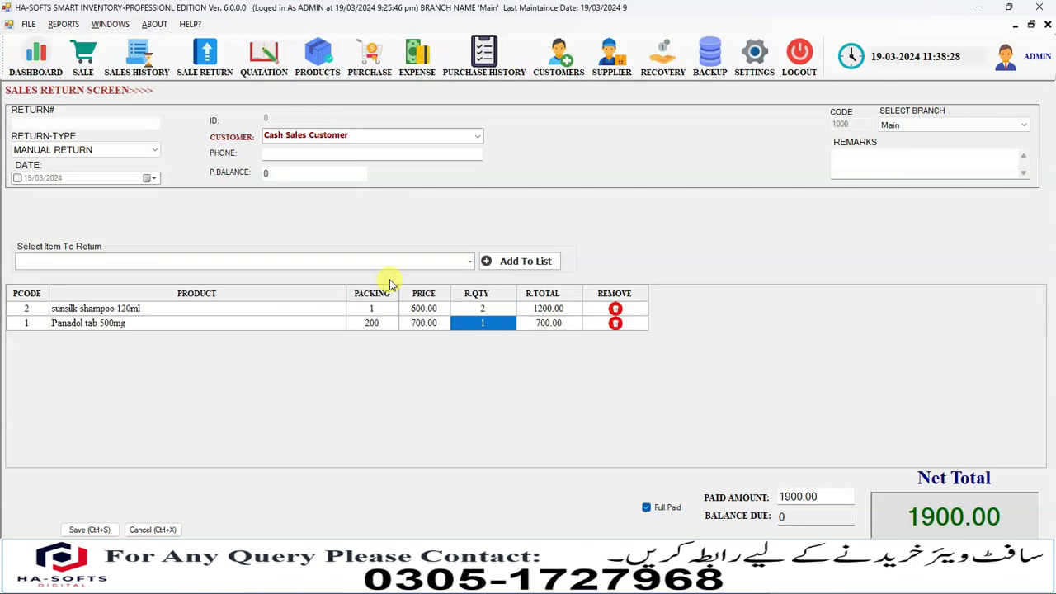
{"action": "type", "text": "2"}
{"action": "key", "text": "Return"}
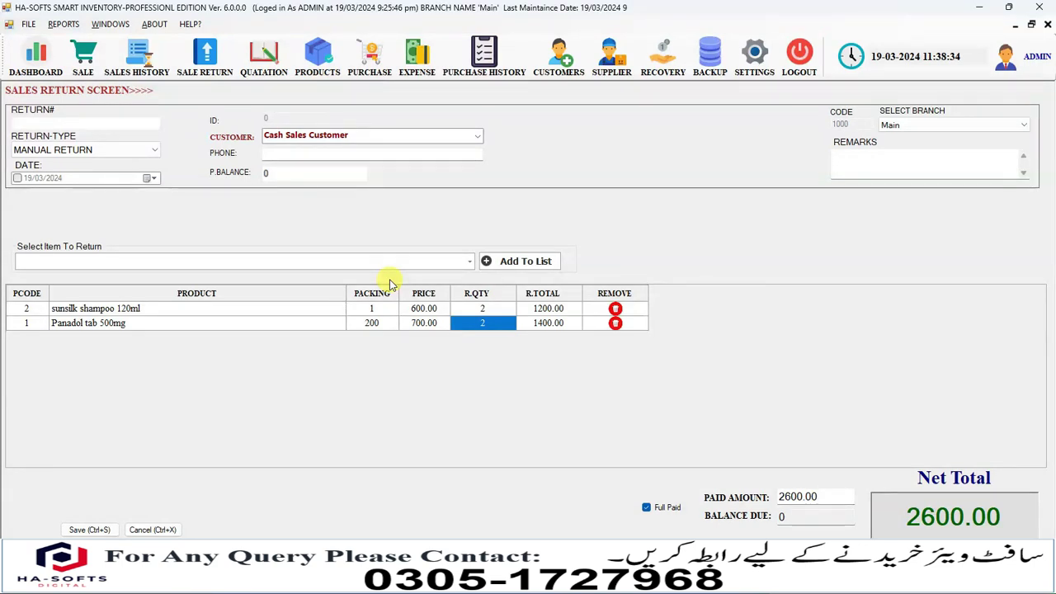
Enter "demo" as the return's customer and "demo return" as its remarks.
{"action": "key", "text": "Tab"}
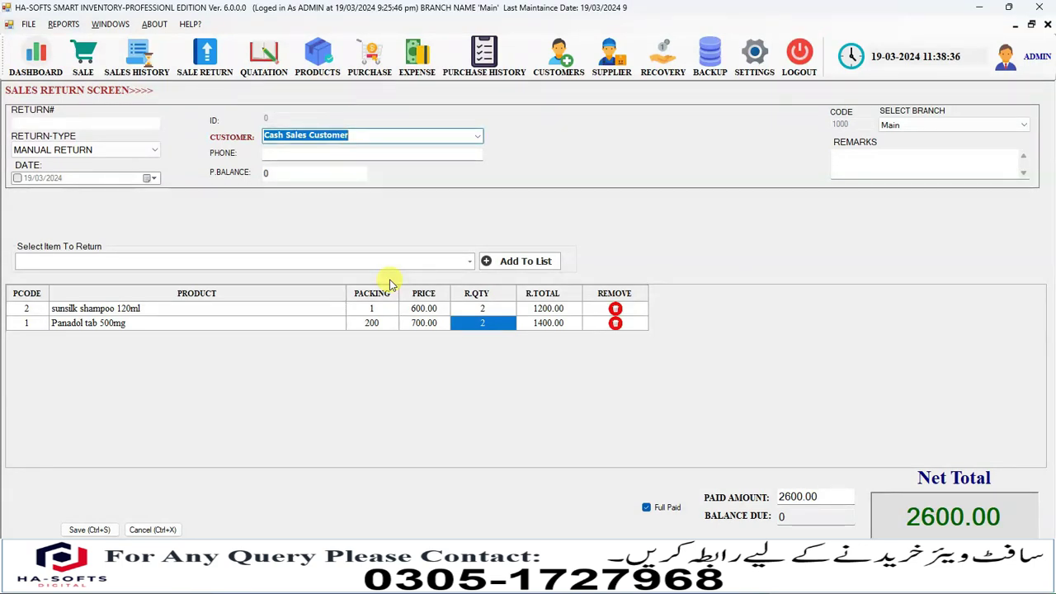
{"action": "type", "text": "demo"}
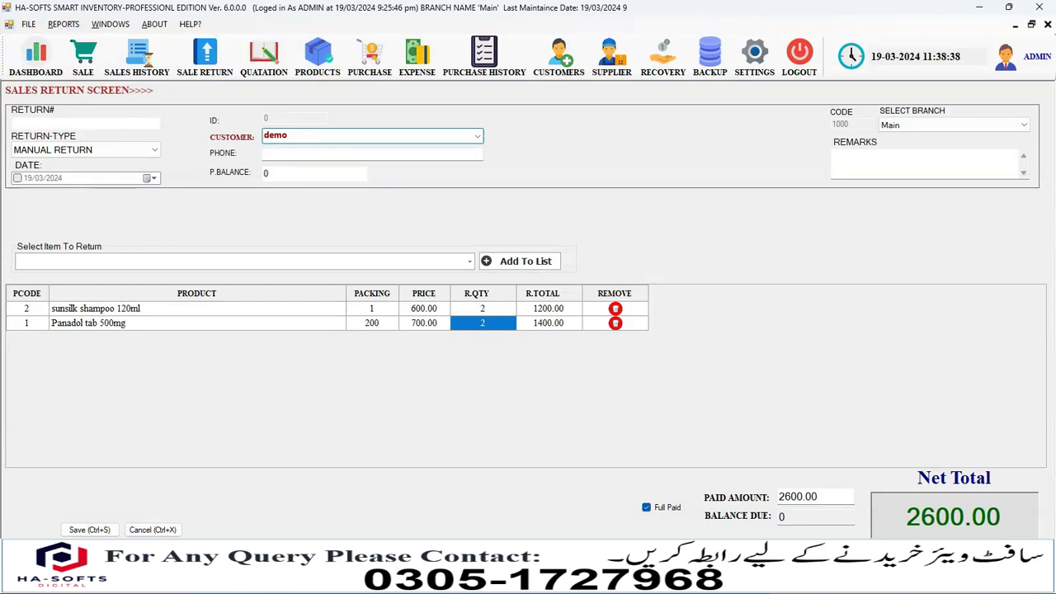
{"action": "left_click", "coordinate": [833, 156]}
{"action": "type", "text": "demo return"}
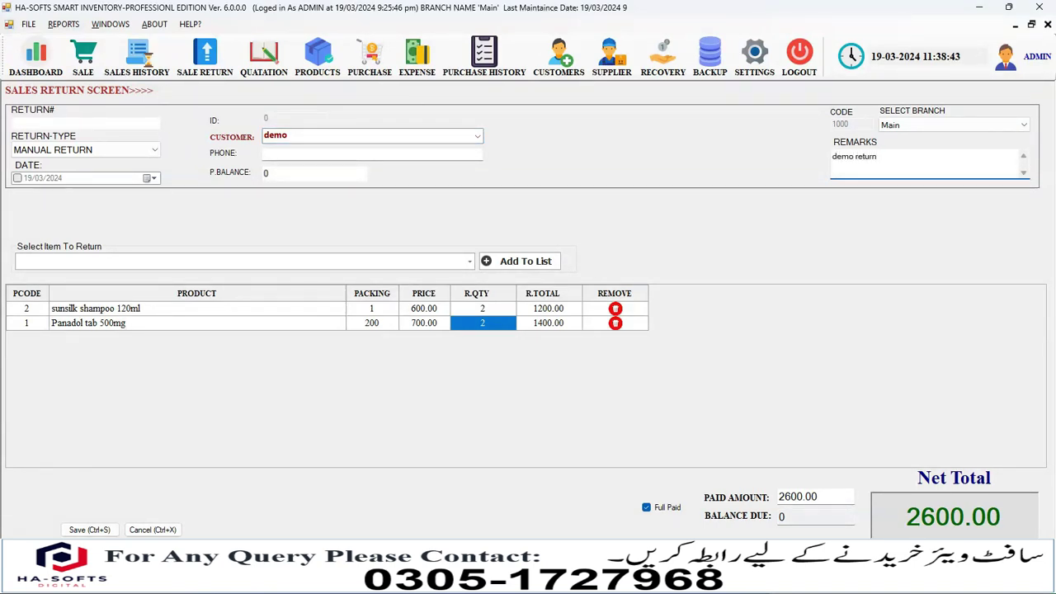
Save the manual sales return and dismiss the follow-up messages.
{"action": "key", "text": "ctrl+s"}
{"action": "key", "text": "Return"}
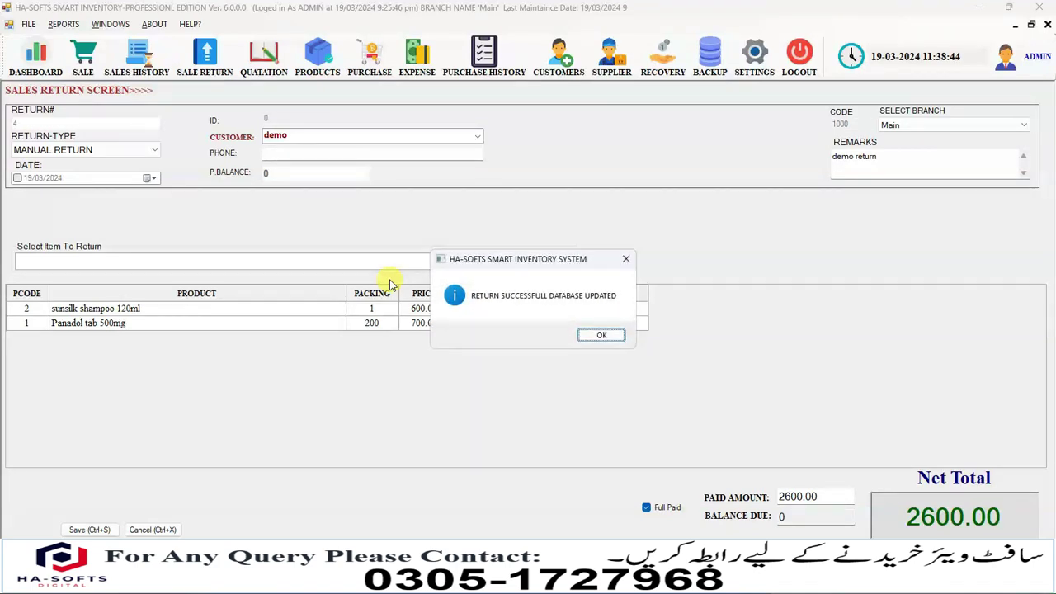
{"action": "key", "text": "Return"}
{"action": "key", "text": "Return"}
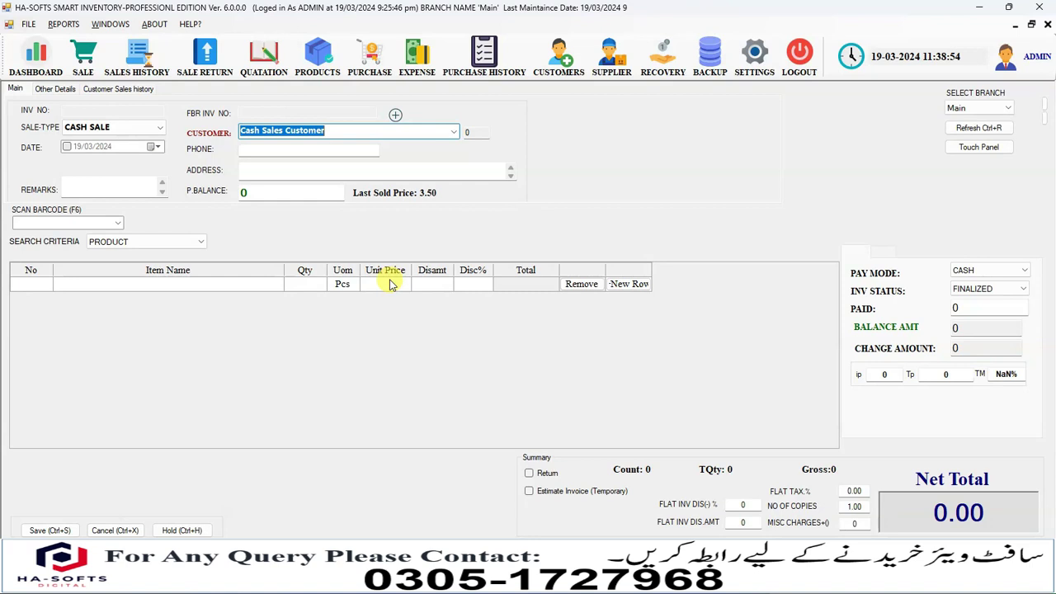
Open the shortcut key reference, examine which forms and functions it covers, and close it.
{"action": "left_click", "coordinate": [108, 24]}
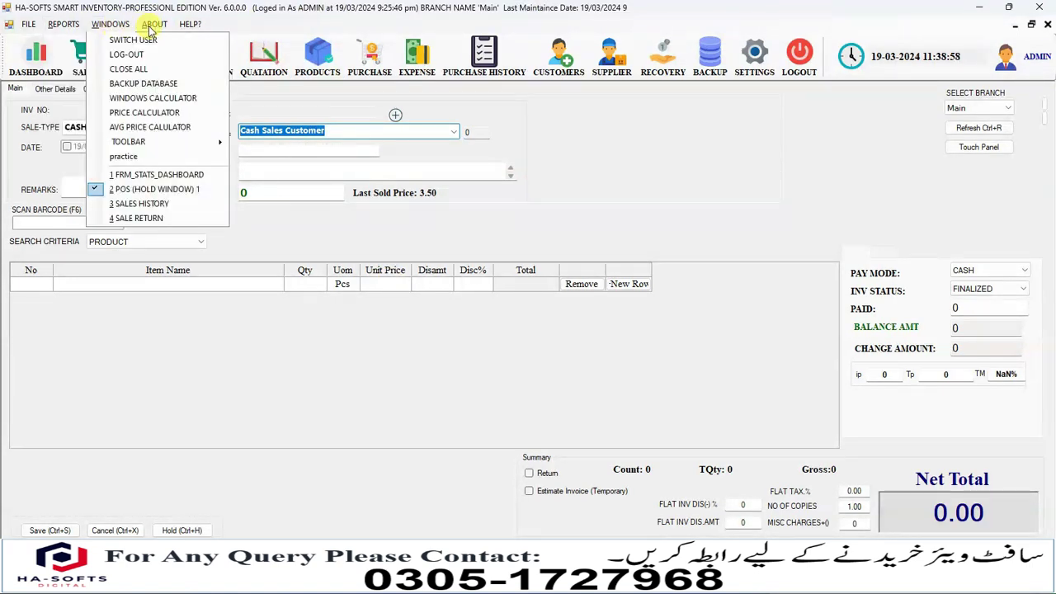
{"action": "mouse_move", "coordinate": [184, 27]}
{"action": "left_click", "coordinate": [215, 41]}
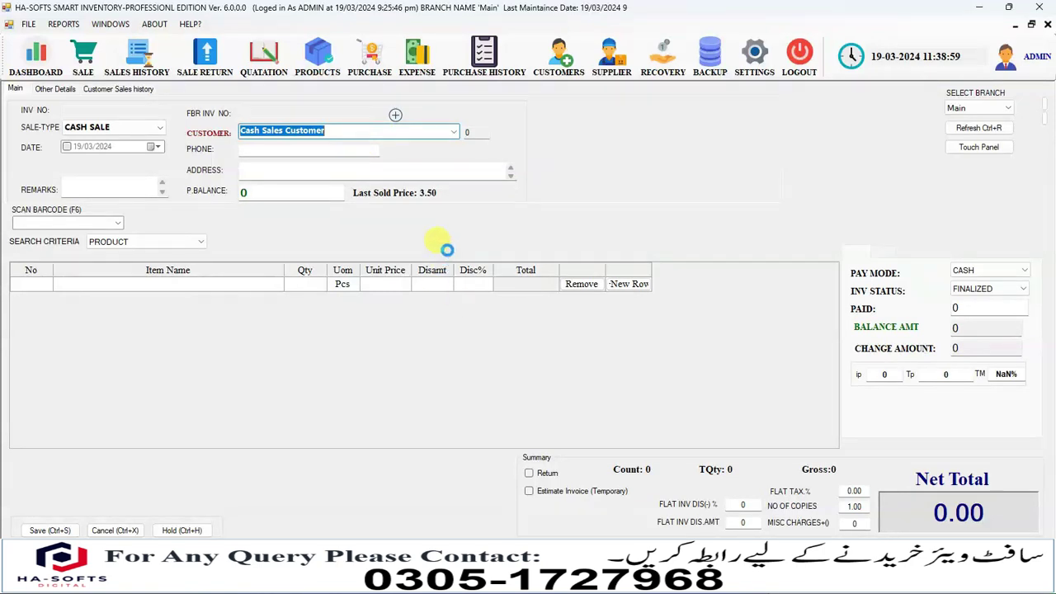
{"action": "key", "text": "F1"}
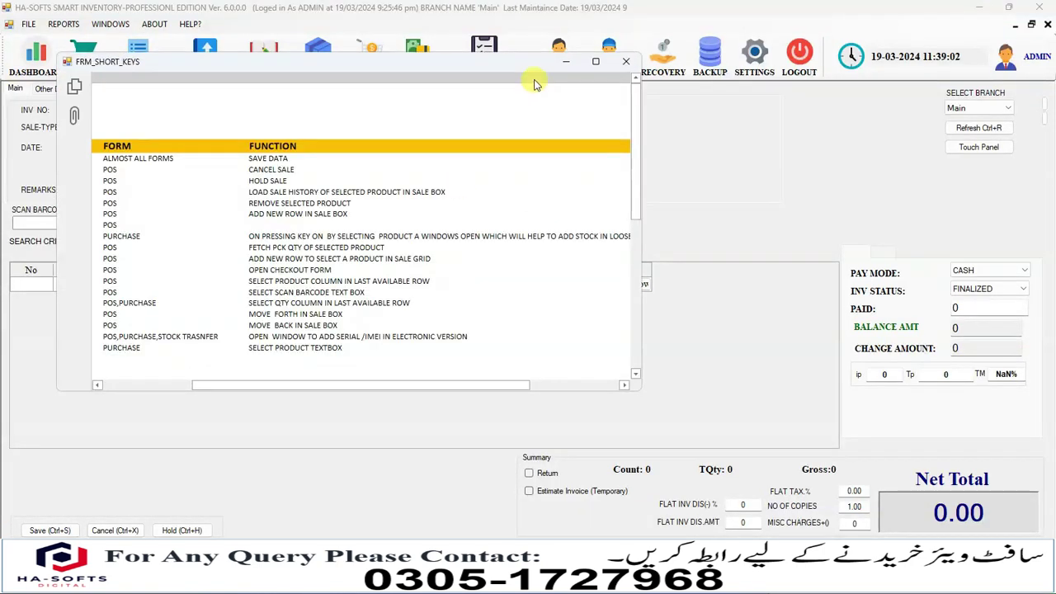
{"action": "left_click_drag", "start_coordinate": [634, 125], "coordinate": [637, 82]}
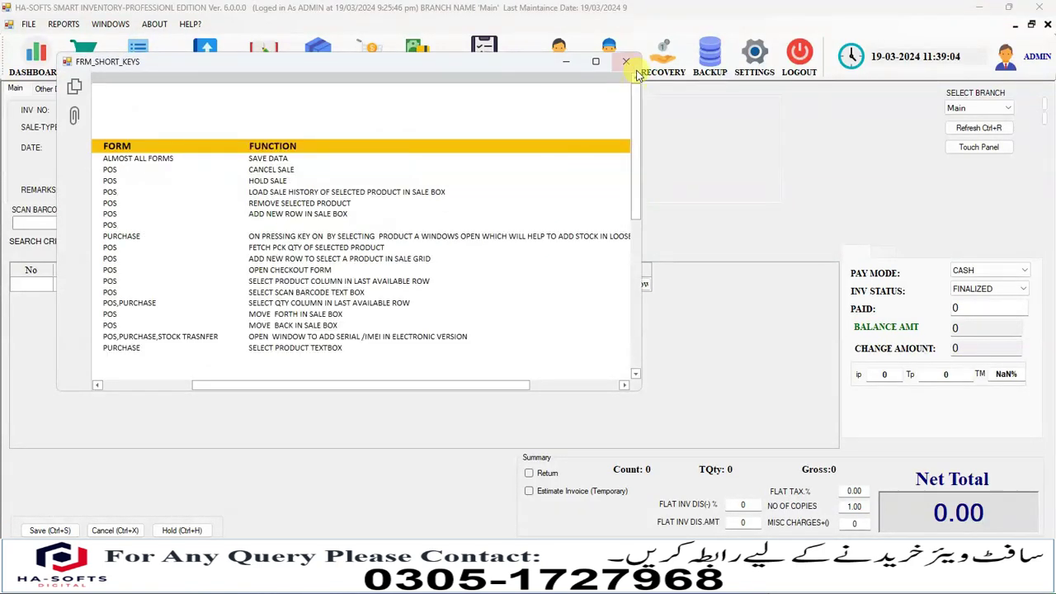
{"action": "left_click", "coordinate": [626, 61]}
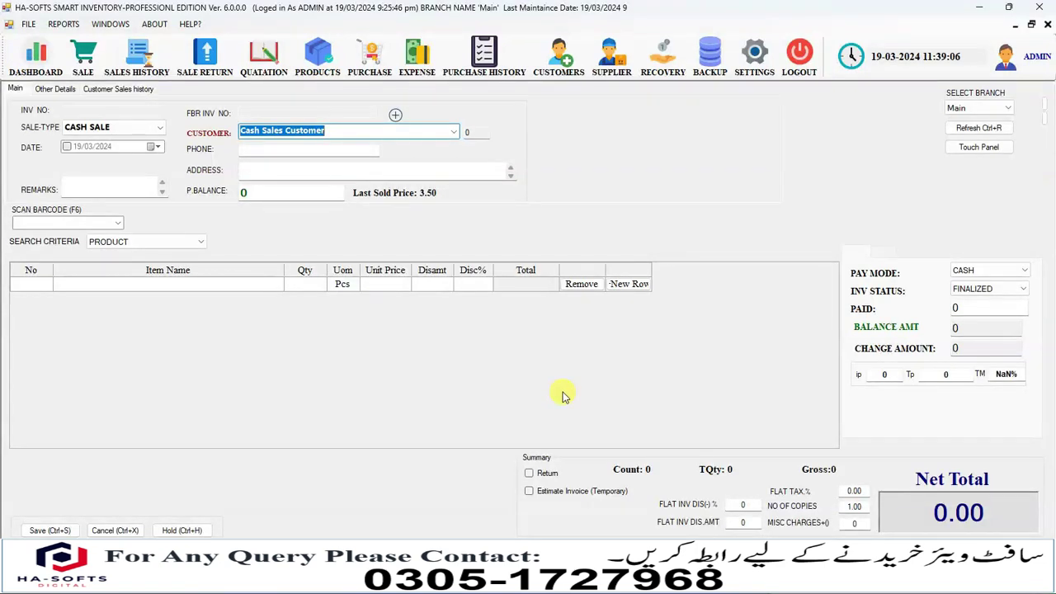